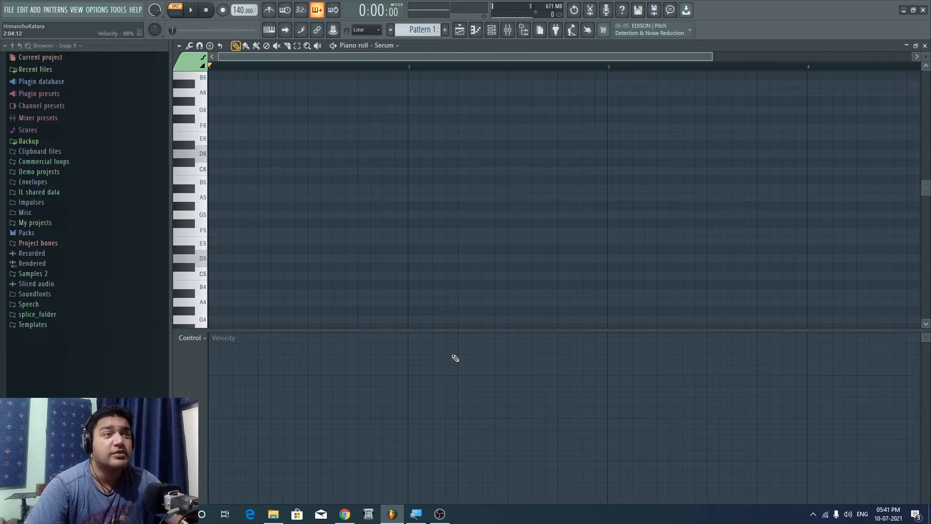
Enlarge the piano roll's note area by lowering the divider above the velocity lane.
right_click(913, 10)
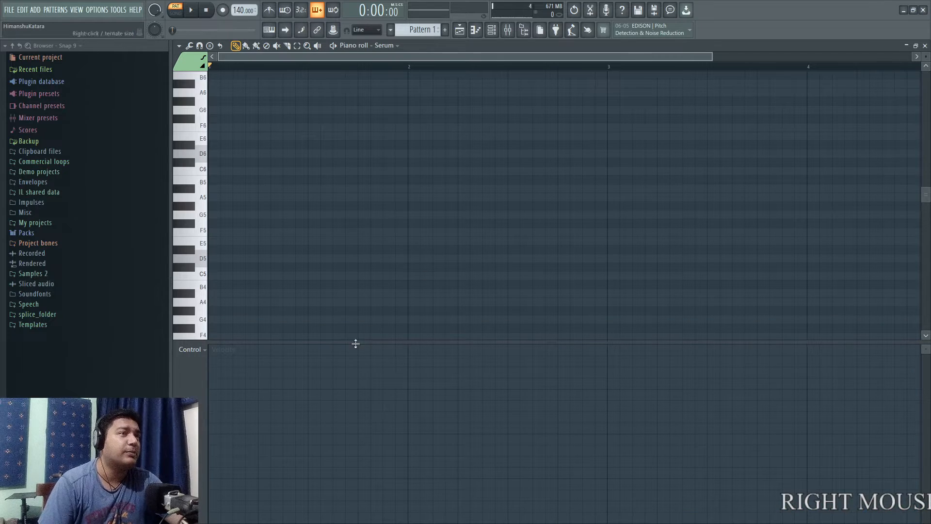
drag(357, 341, 361, 371)
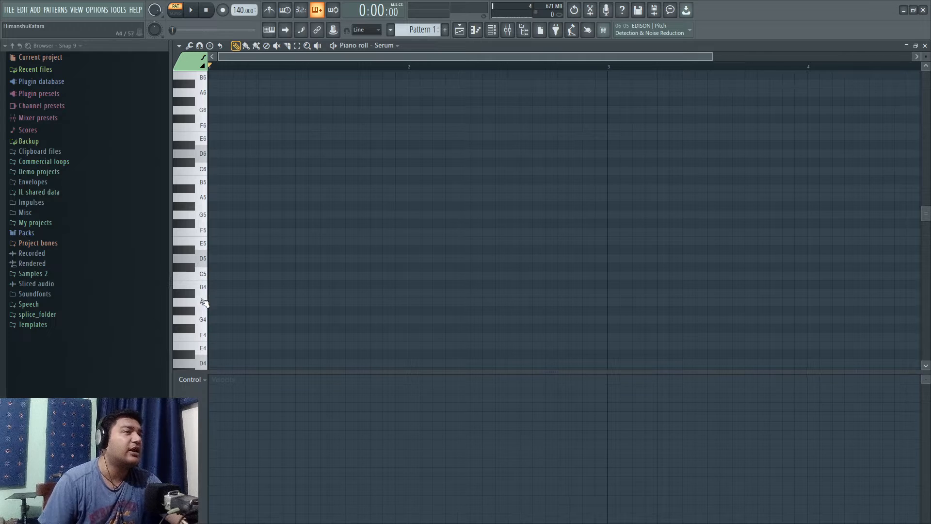
scroll(235, 260, down, 2)
scroll(238, 262, up, 4)
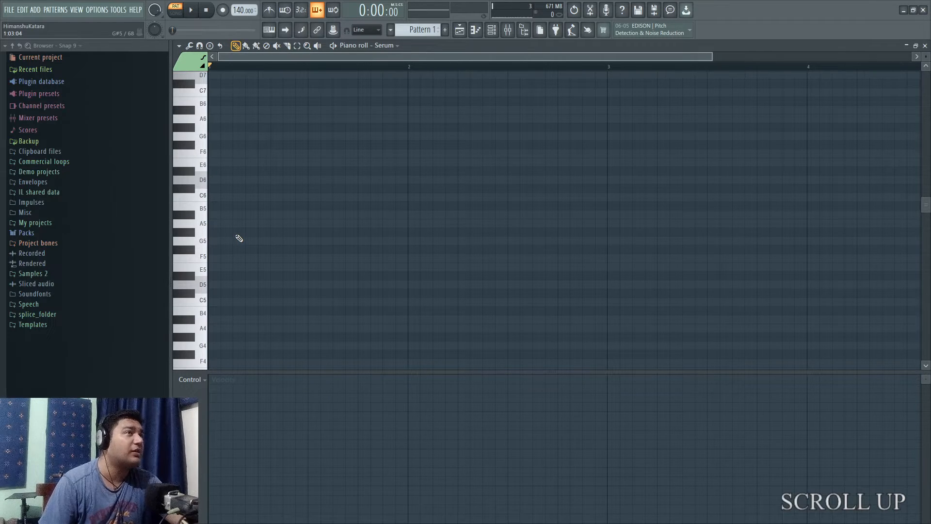
Stamp the major scale from root note E5 at the start of bar 1 in the piano roll.
key(super+KP_Add)
click(210, 46)
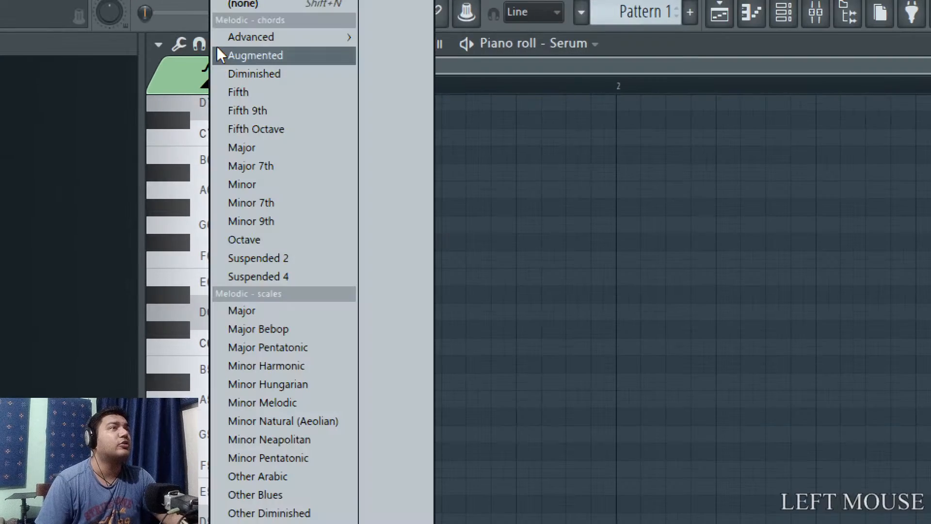
click(251, 310)
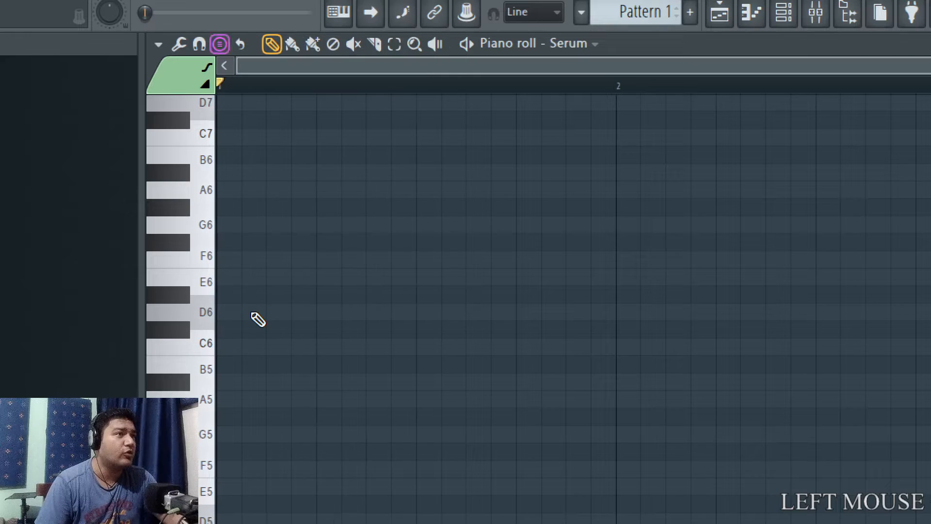
key(super+KP_Subtract)
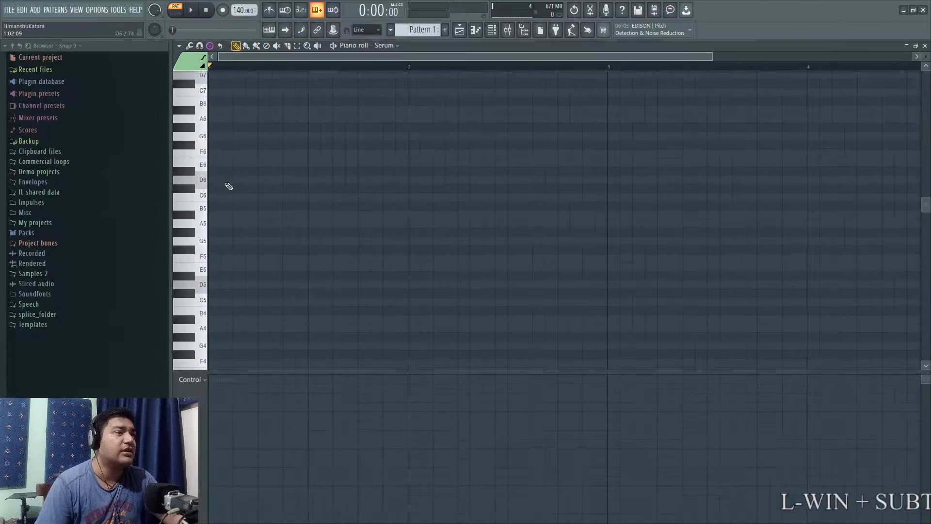
key(super+KP_Add)
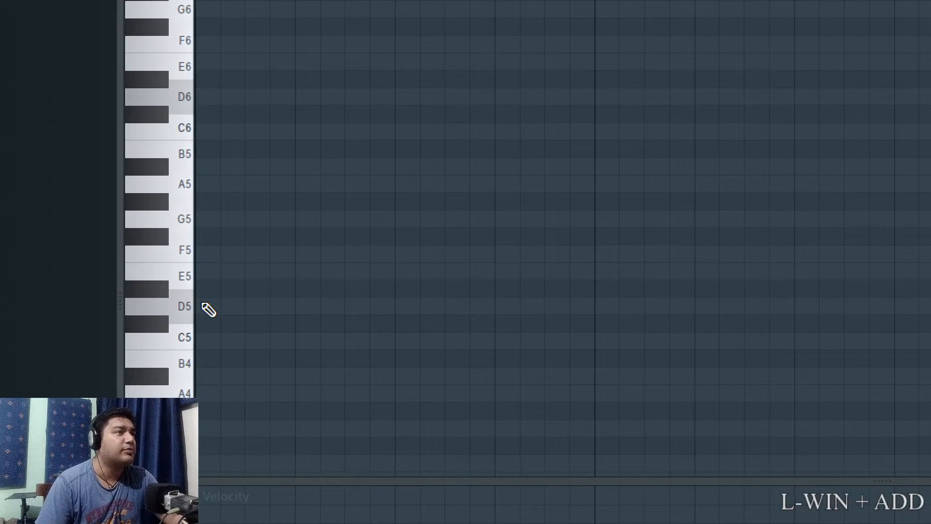
click(200, 275)
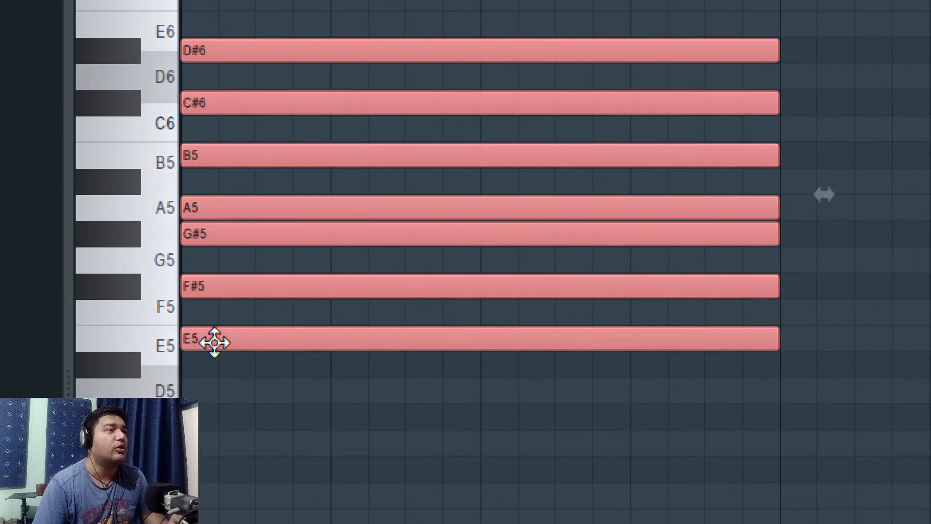
Copy the stamped E major scale one octave up to E6 and one octave down to E4.
mouse_move(215, 335)
mouse_down()
mouse_move(377, 28)
mouse_move(257, 30)
mouse_move(216, 110)
mouse_up()
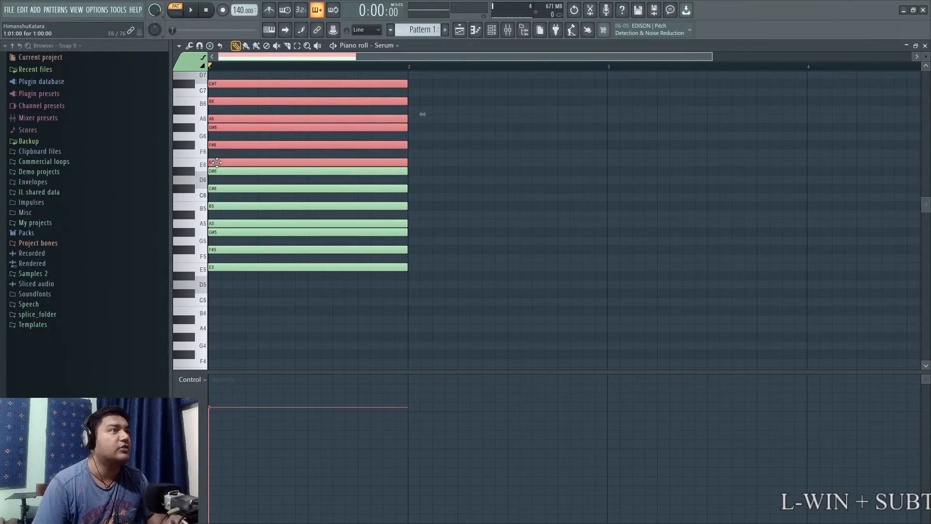
mouse_move(217, 162)
mouse_down()
mouse_move(269, 271)
mouse_move(217, 337)
mouse_move(216, 376)
mouse_move(215, 330)
mouse_up()
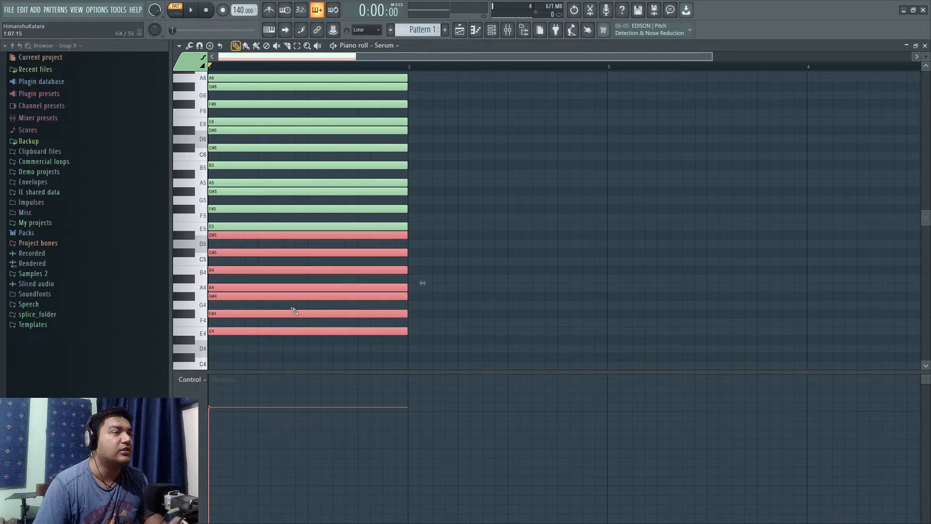
scroll(464, 224, down, 2)
scroll(345, 265, up, 2)
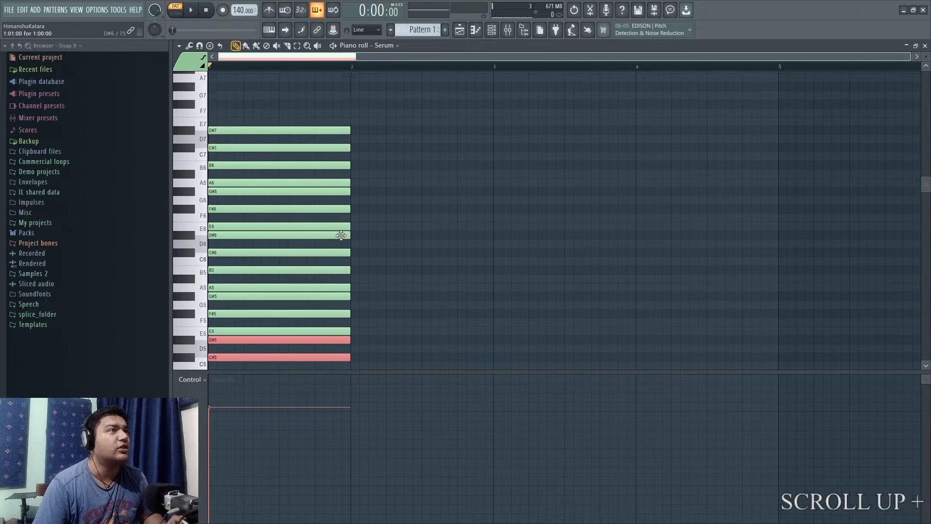
scroll(345, 265, down, 2)
drag(926, 55, 926, 66)
right_click(538, 275)
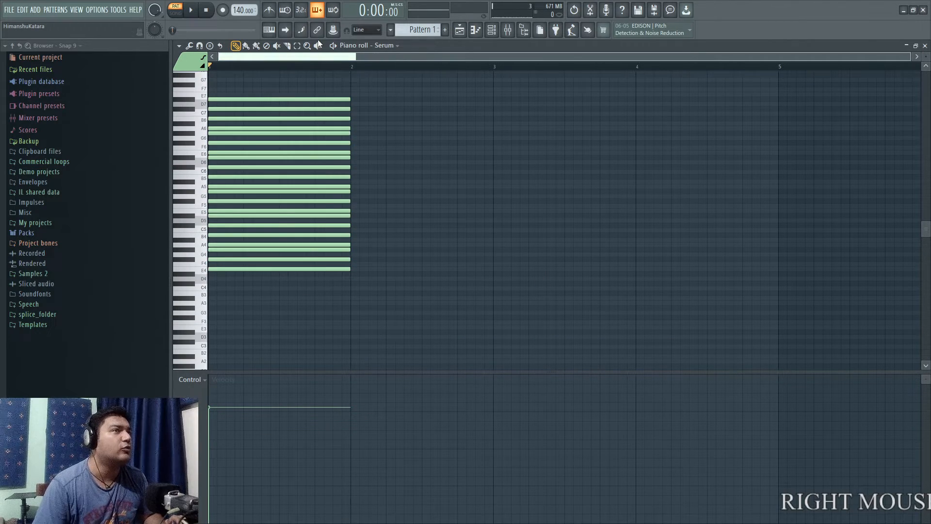
Delete all the stacked scale notes from bar 1 of the piano roll.
scroll(377, 225, up, 3)
scroll(380, 227, down, 1)
scroll(381, 225, up, 1)
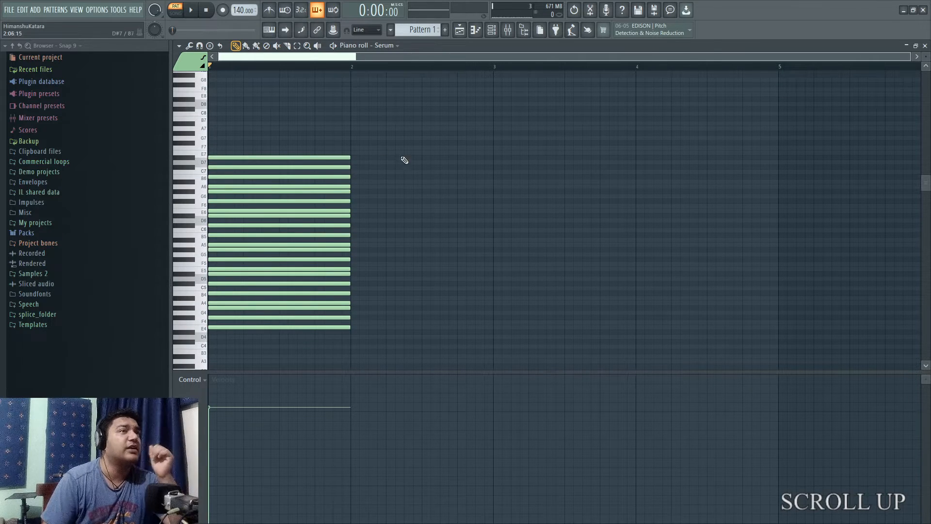
right_click(326, 157)
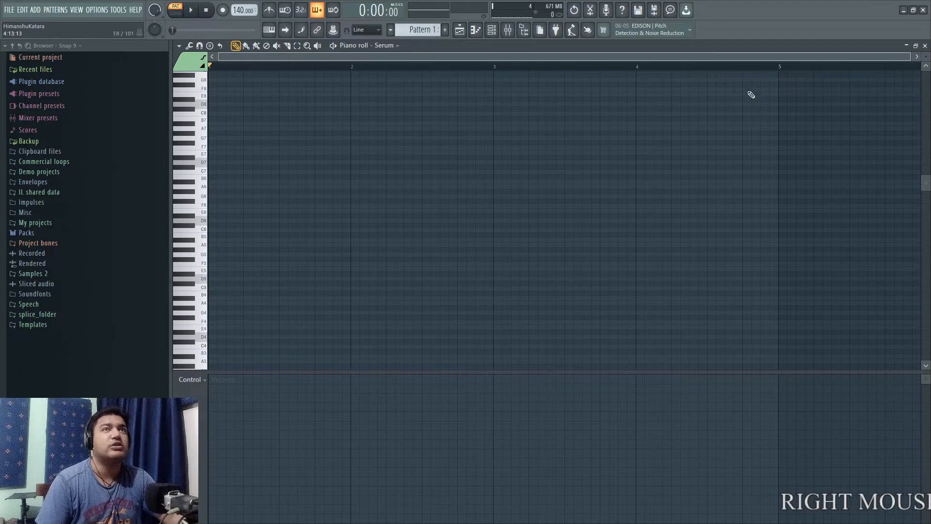
Place one-bar notes on D6 and D5 at the start of bar 1 and delete them again.
drag(925, 57, 926, 40)
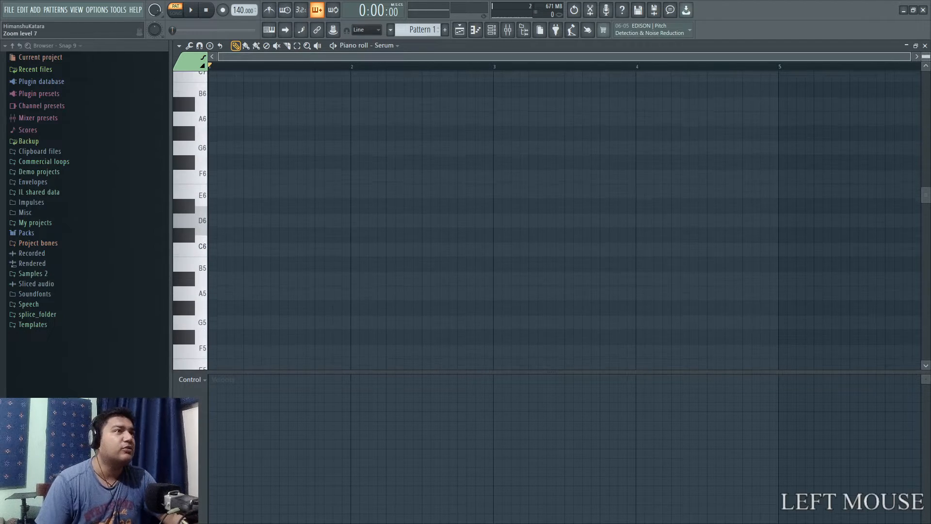
click(212, 225)
scroll(243, 281, down, 4)
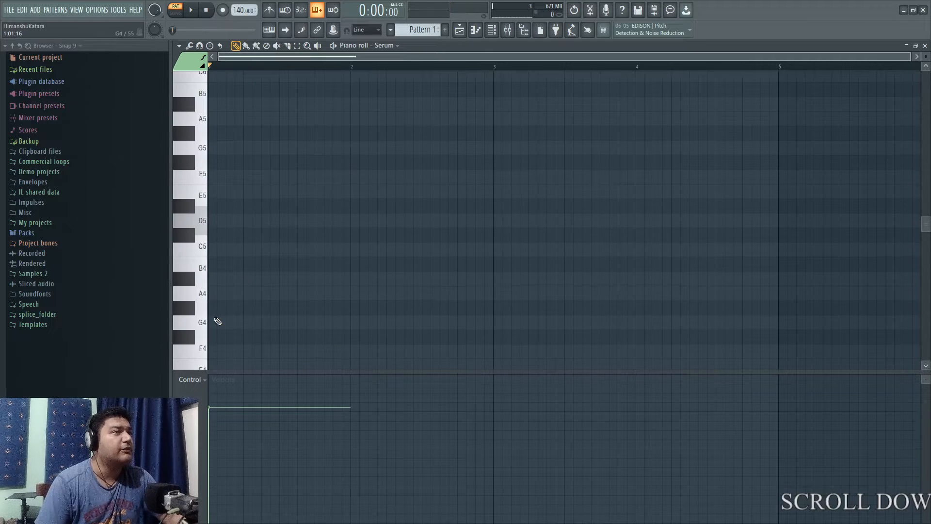
click(214, 224)
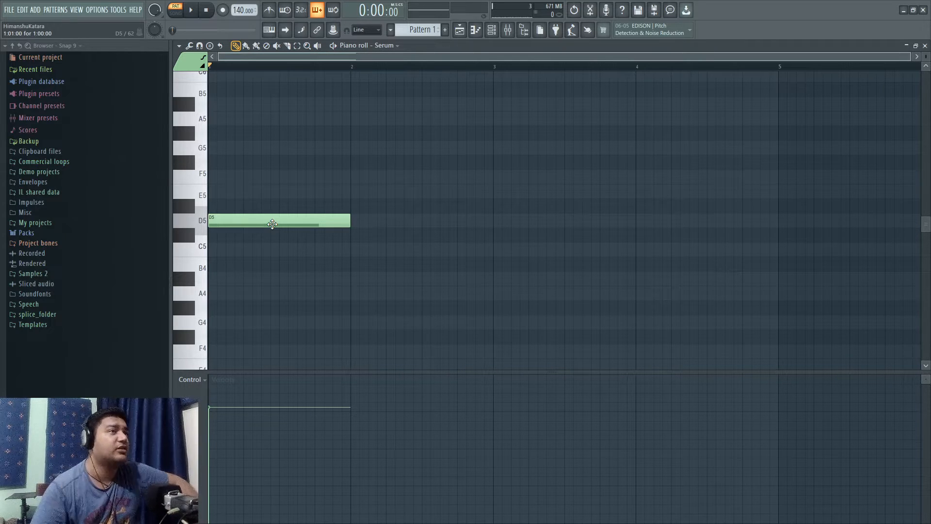
right_click(272, 223)
click(276, 221)
scroll(284, 235, up, 5)
right_click(291, 257)
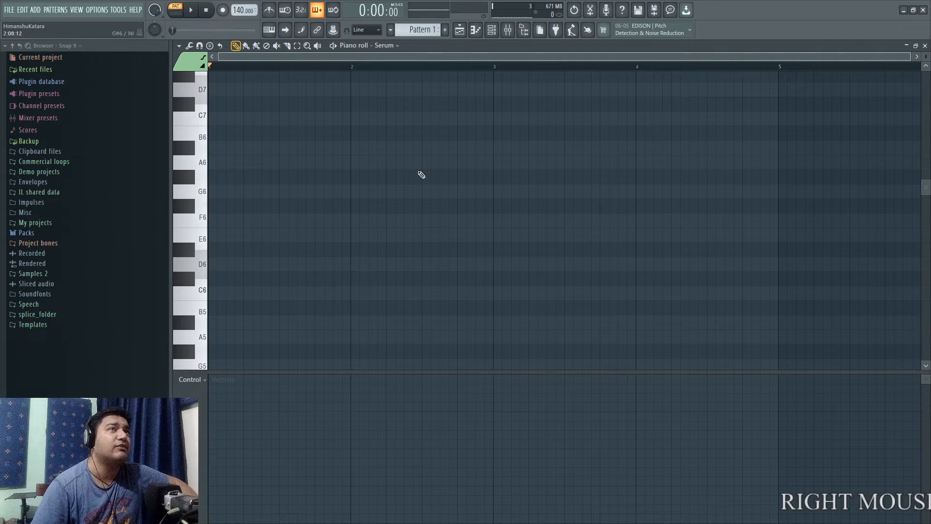
Open the Serum synth and the Fruity parametric EQ 2 on the master mixer track.
click(491, 30)
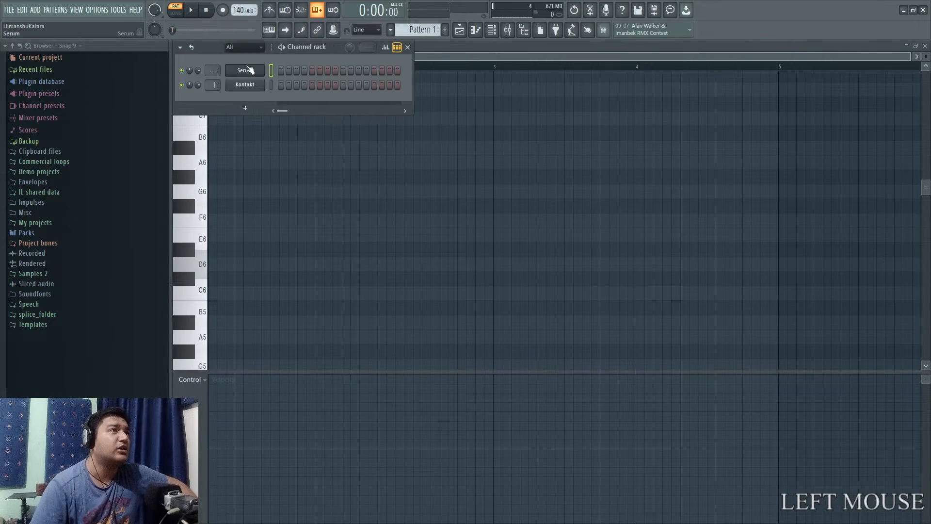
click(249, 70)
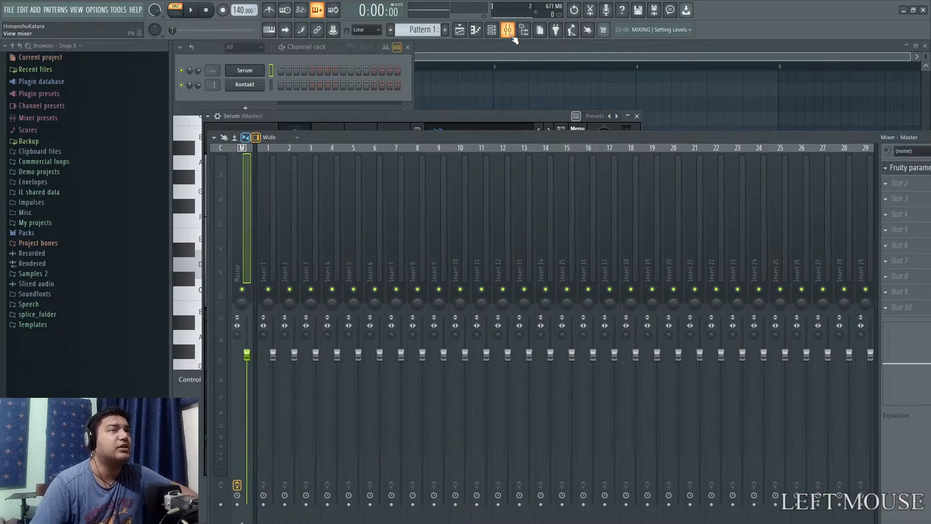
click(508, 30)
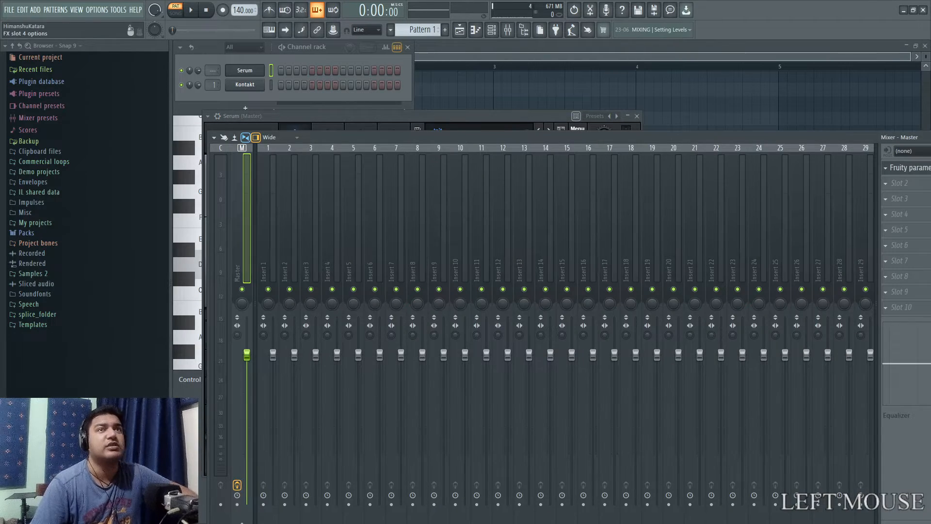
click(907, 167)
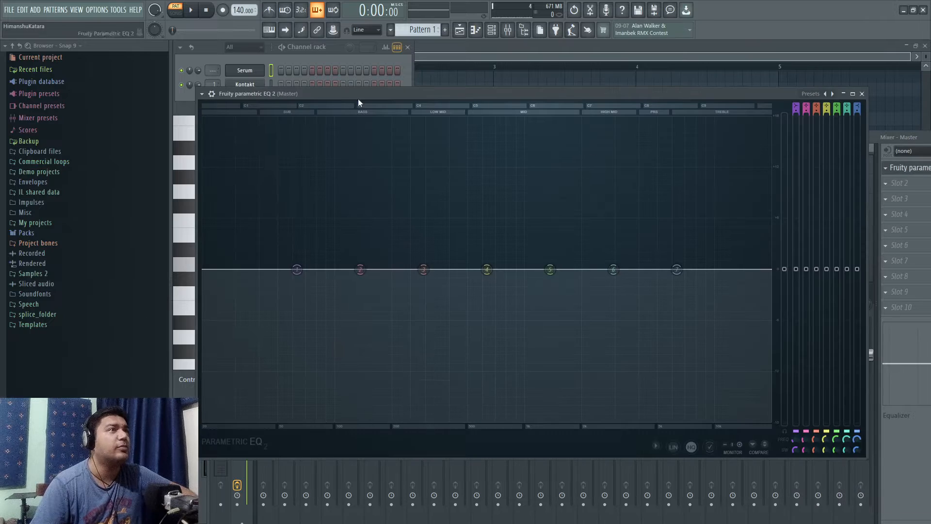
Detach the Fruity parametric EQ 2 window and bring up the Serum channel's piano roll.
drag(253, 91, 245, 132)
click(193, 134)
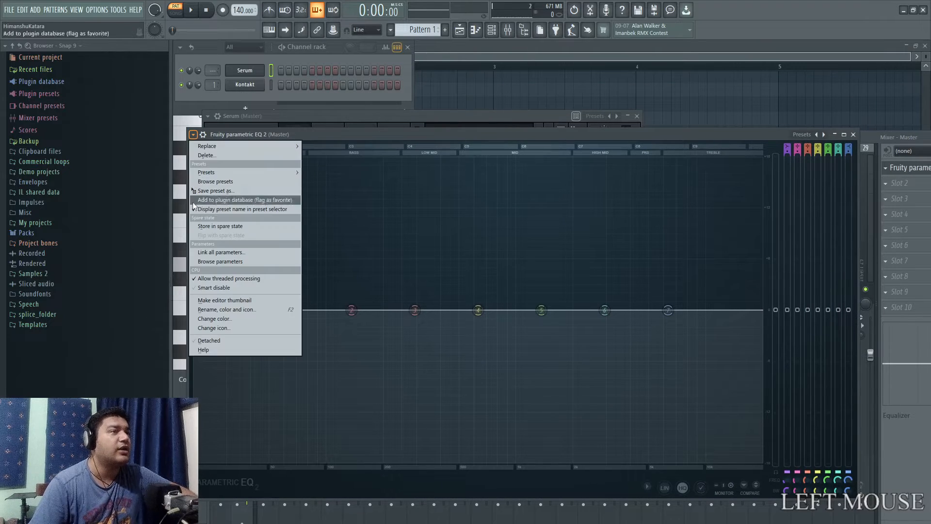
click(216, 359)
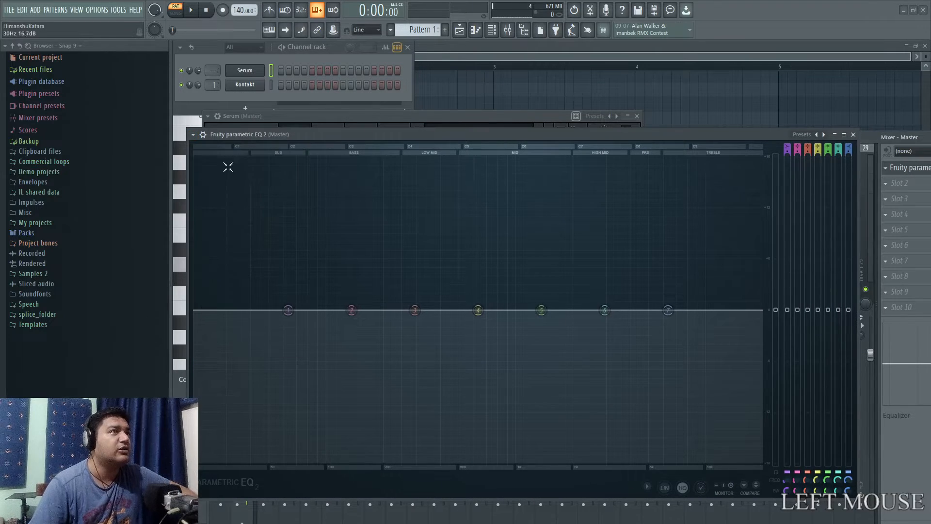
right_click(243, 71)
click(284, 70)
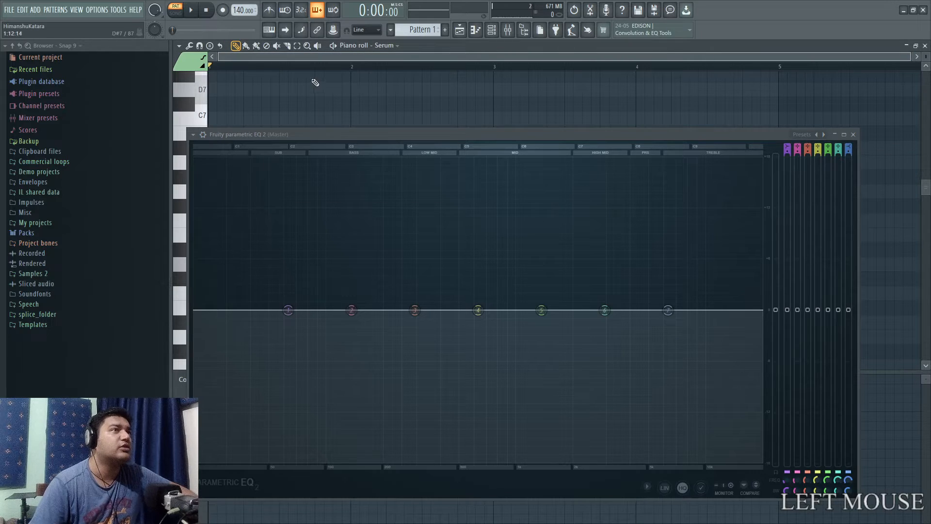
Place a one-bar C5 note at the start of bar 1, keeping the equalizer window clear of it.
drag(275, 133, 335, 278)
scroll(218, 281, down, 5)
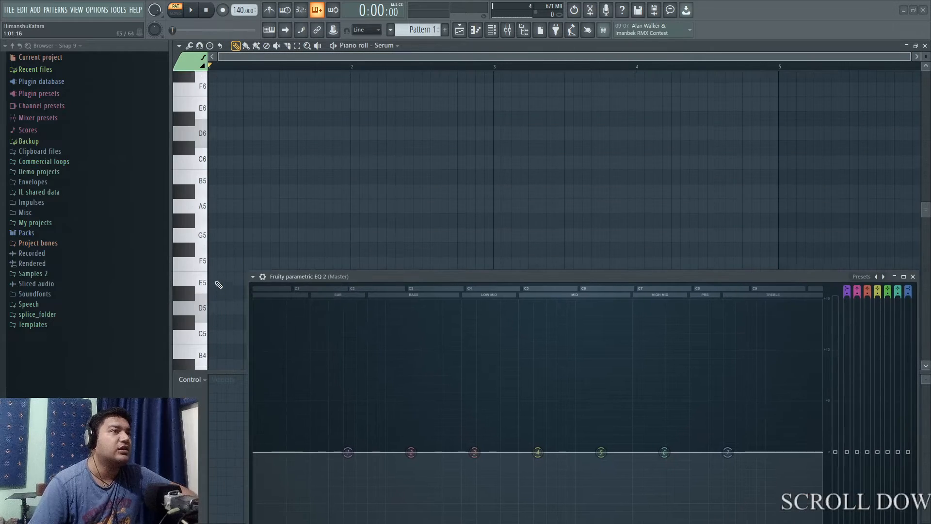
scroll(217, 252, down, 1)
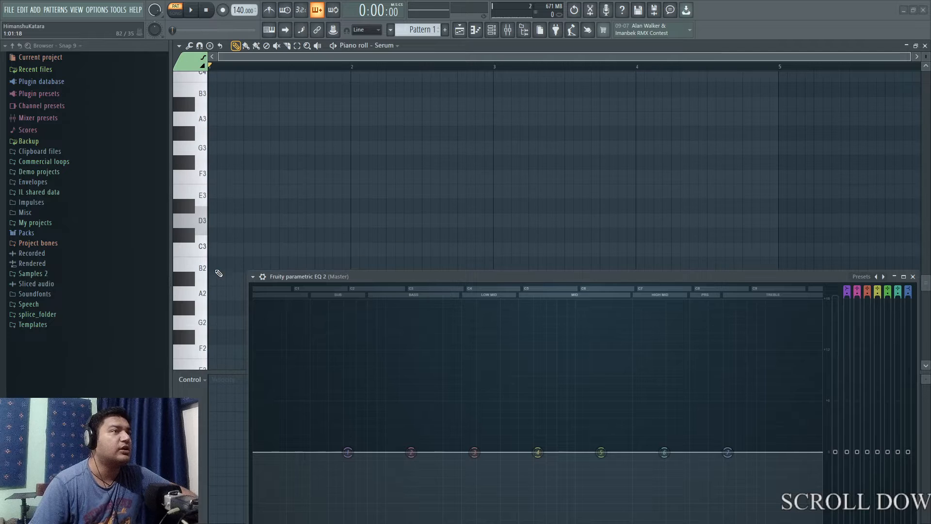
scroll(216, 271, up, 6)
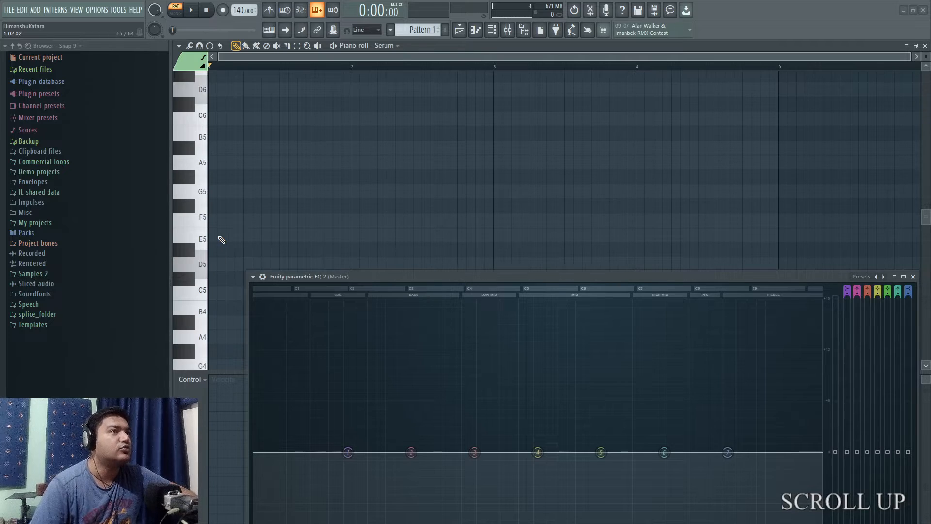
scroll(187, 233, up, 2)
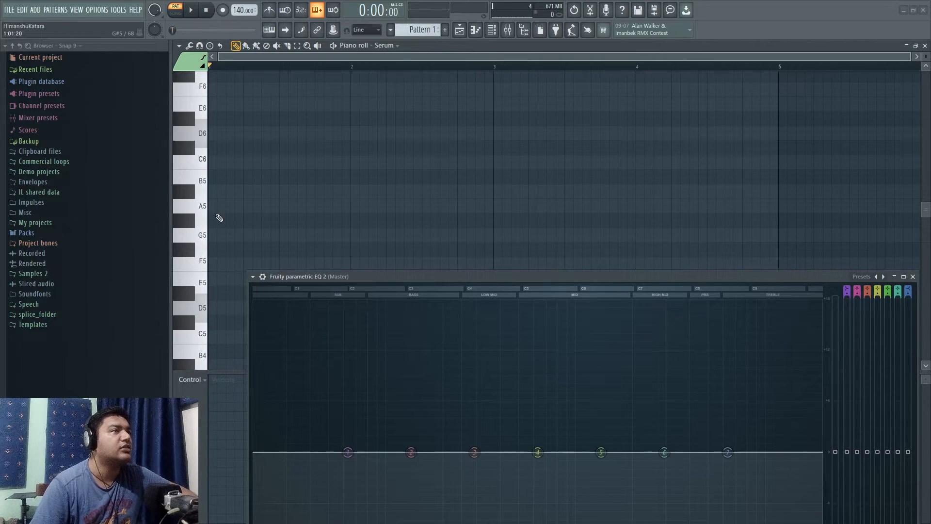
scroll(222, 244, down, 3)
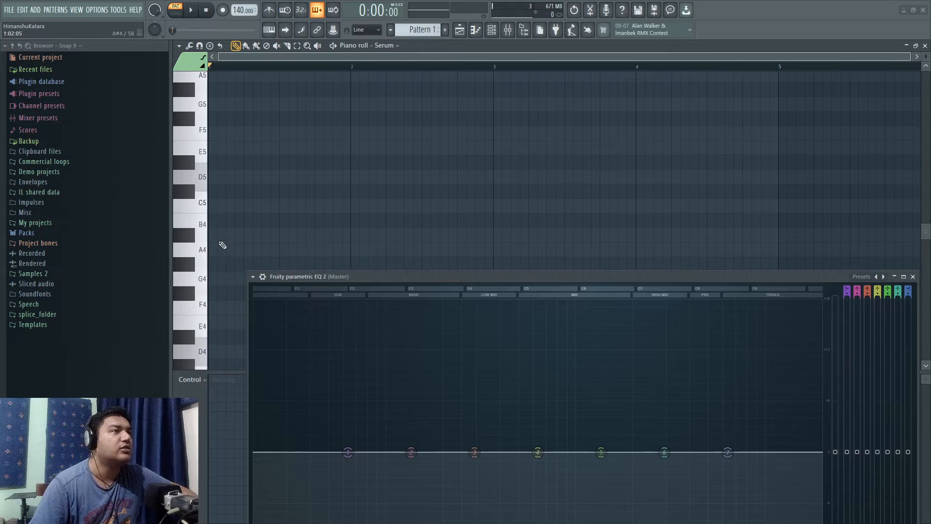
click(220, 205)
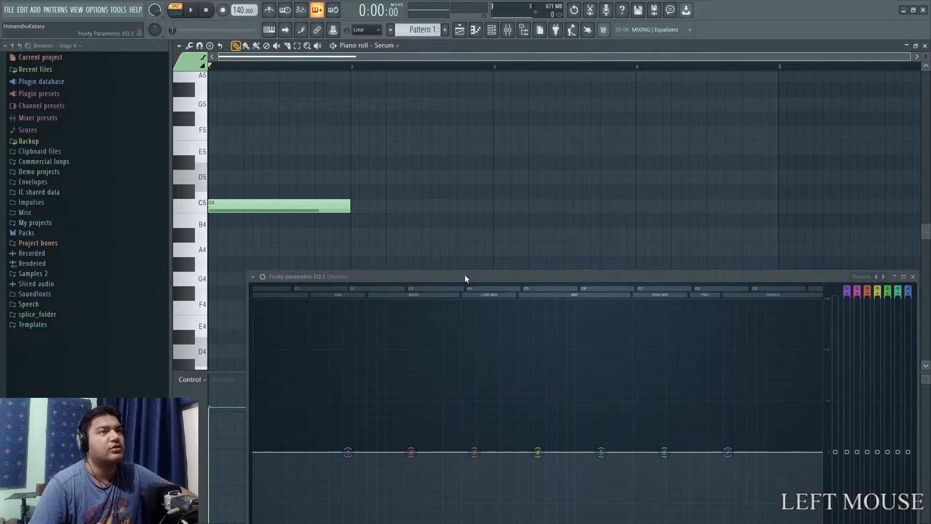
Play the pattern and read the C5 note's peak frequency in the Fruity parametric EQ 2 spectrum.
drag(464, 277, 432, 95)
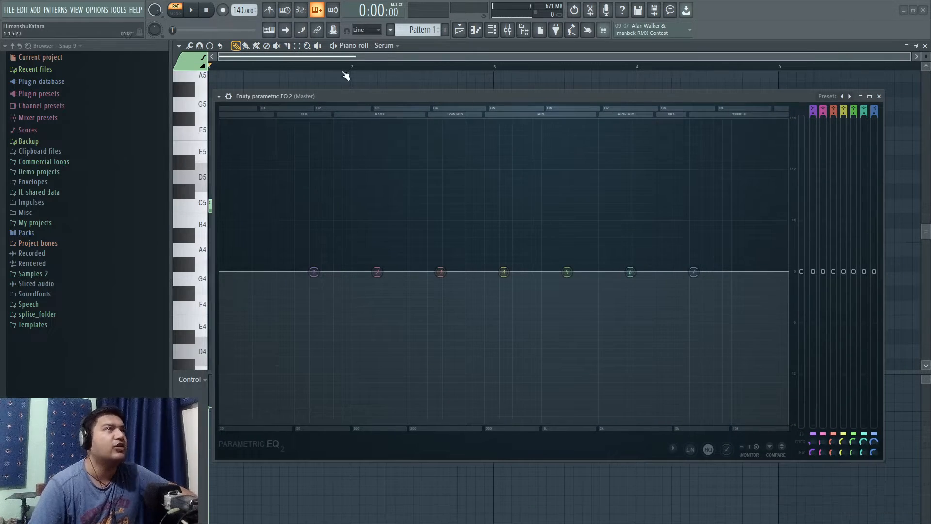
click(192, 14)
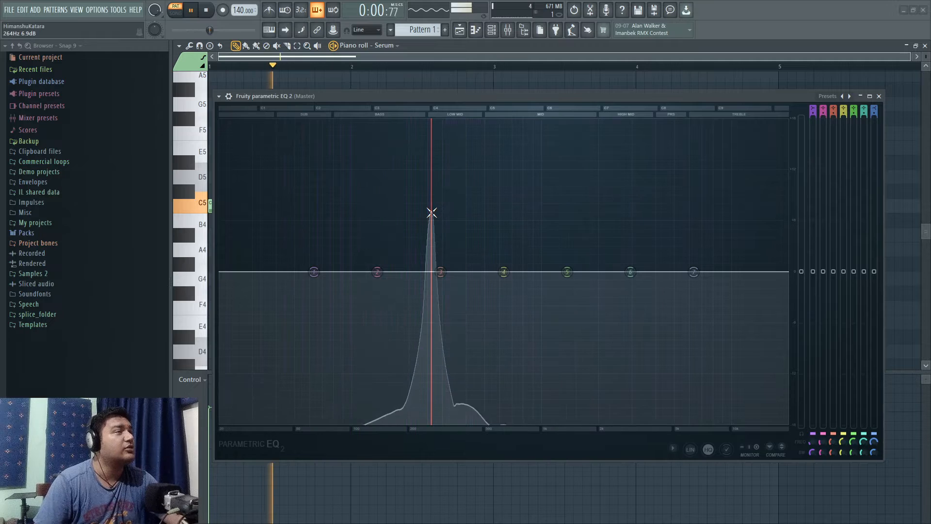
click(206, 10)
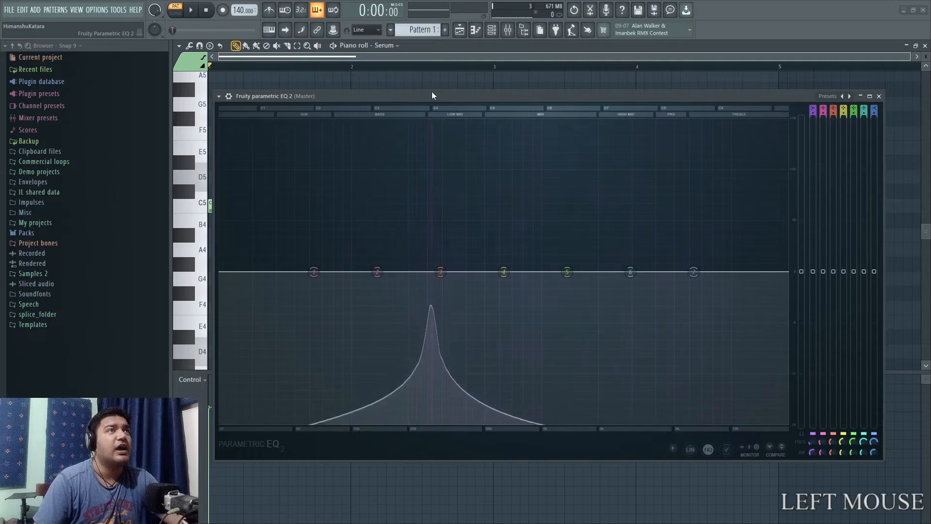
drag(434, 95, 420, 301)
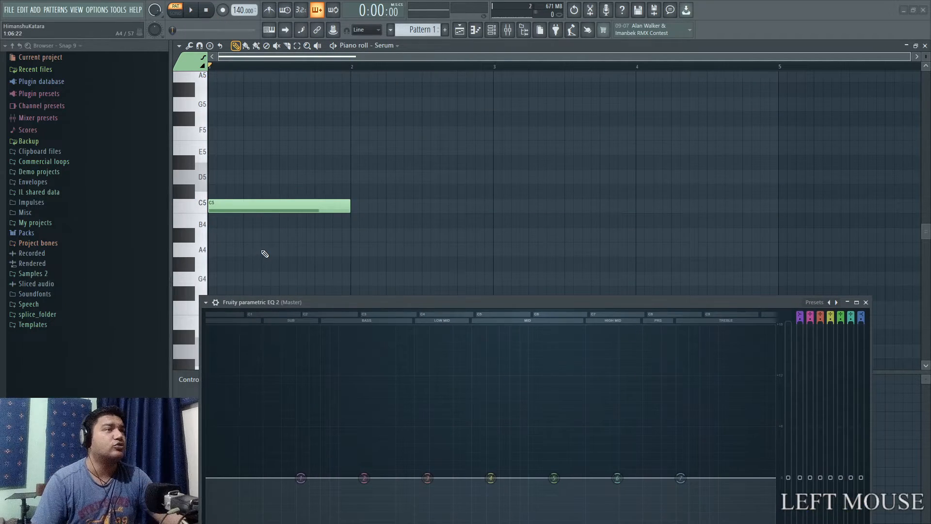
Select the C5 note and transpose it up one octave to C6.
scroll(265, 254, up, 2)
ctrl+click(268, 244)
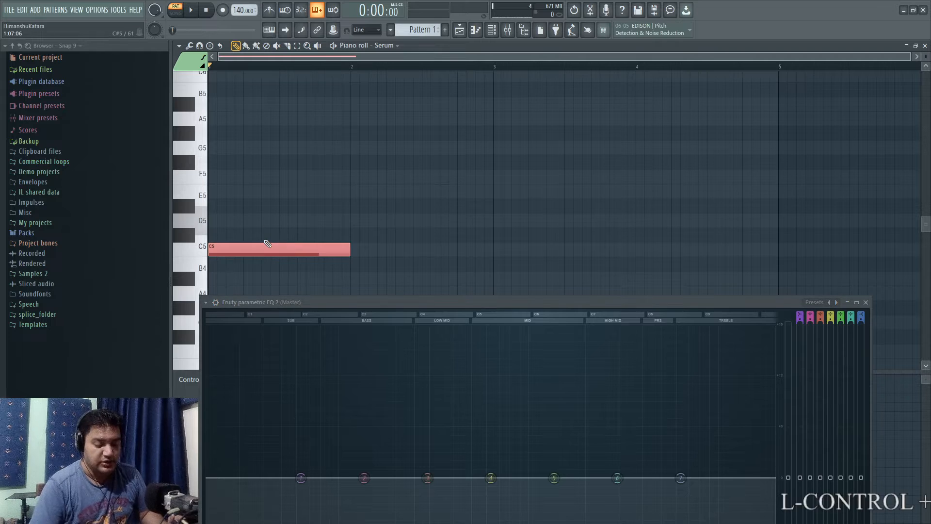
key(ctrl+Up)
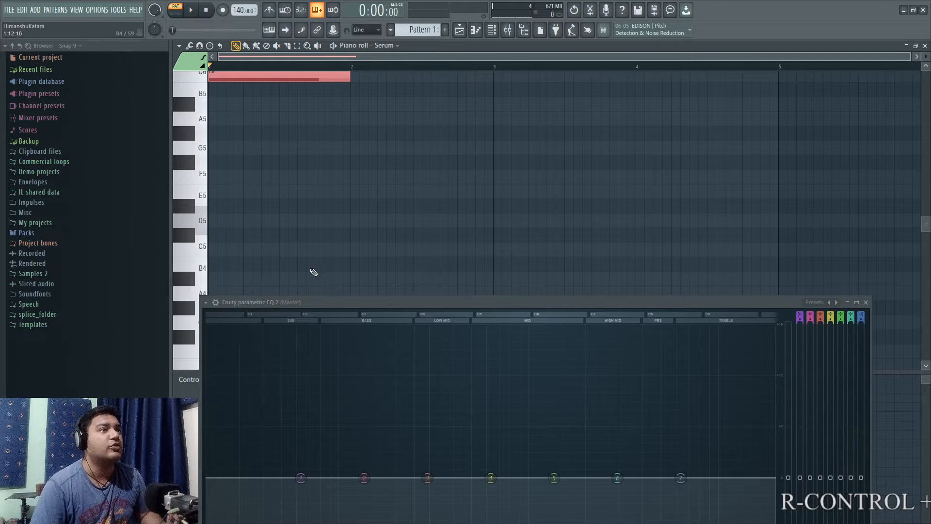
Play the pattern and read the C6 note's peak frequency in the Fruity parametric EQ 2 spectrum, moving the equalizer fully into view.
drag(335, 293, 331, 113)
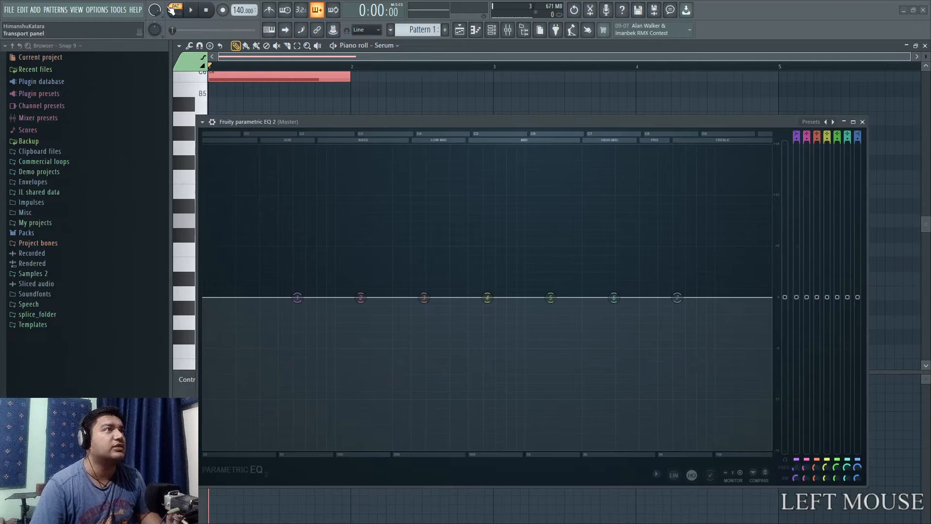
click(191, 10)
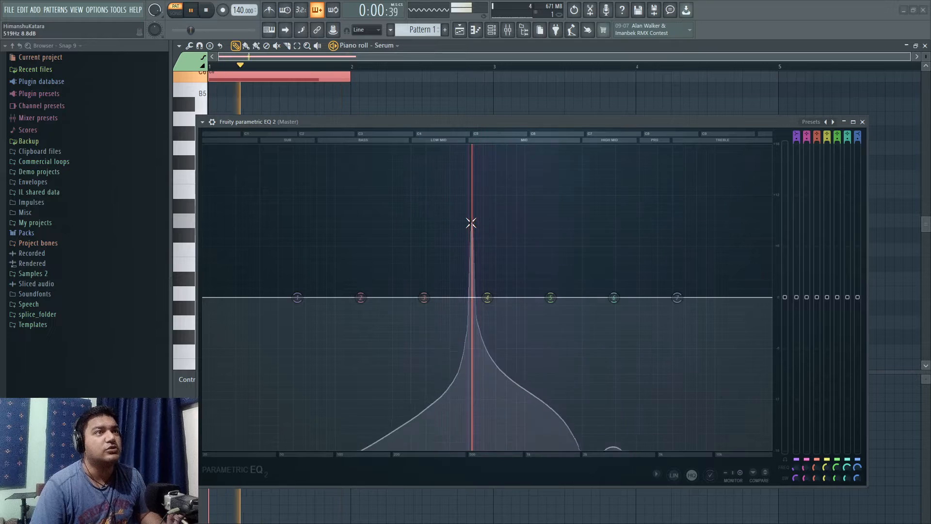
click(209, 12)
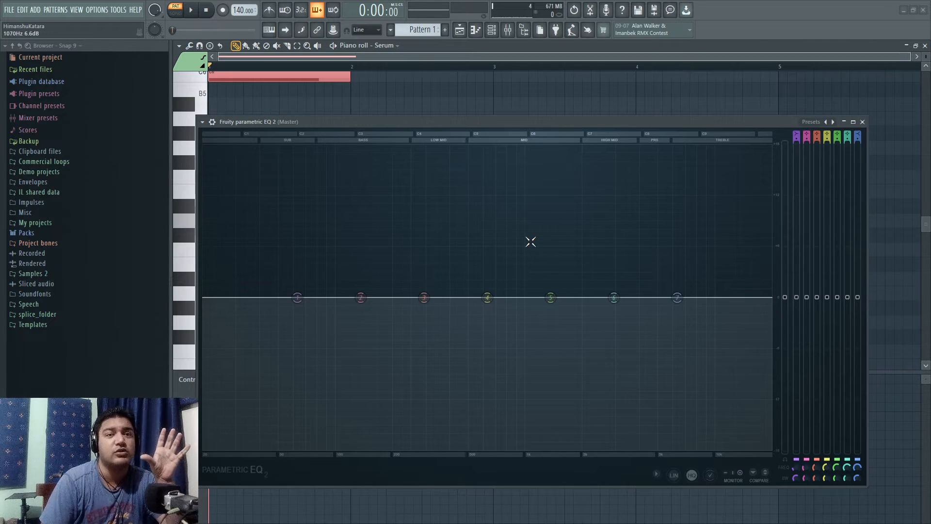
Enlarge the Fruity parametric EQ 2 window to examine its octave and frequency scales, and close it to return to the piano roll.
drag(330, 129, 305, 57)
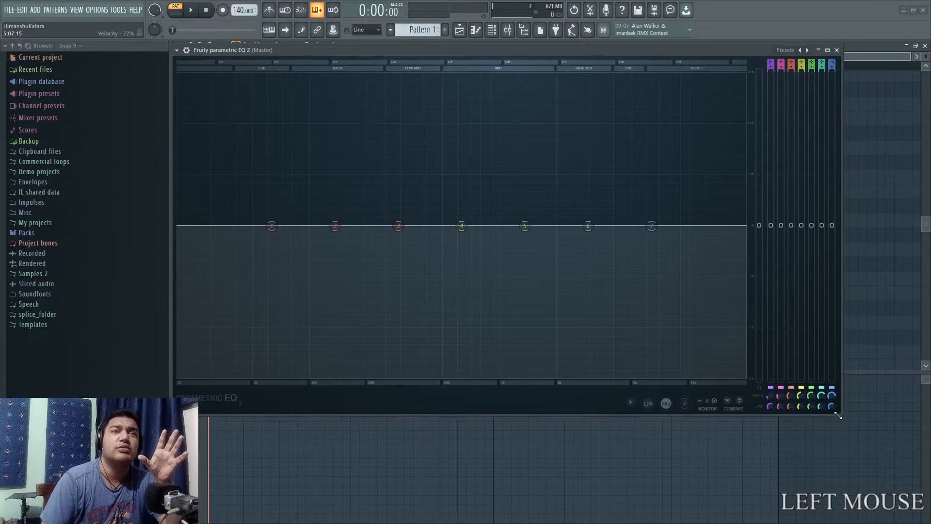
drag(838, 416, 920, 520)
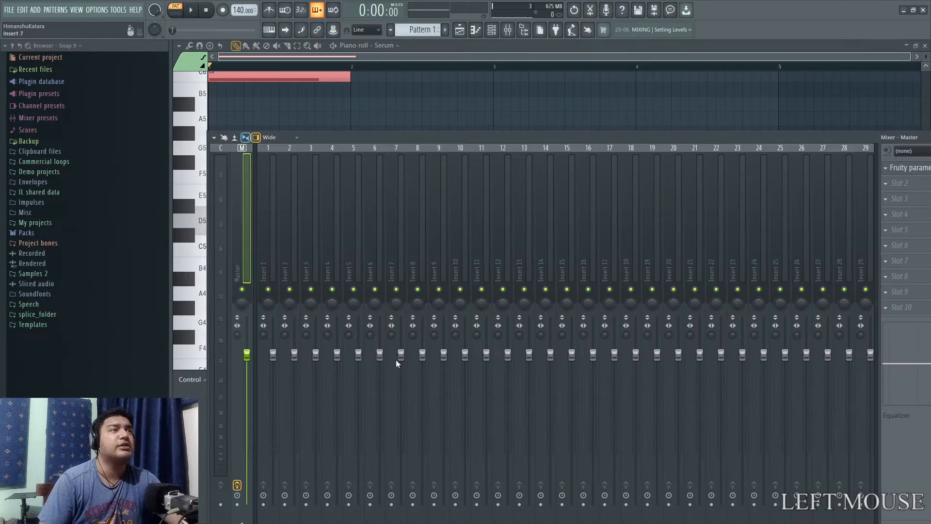
click(919, 50)
click(370, 57)
Shrink the velocity lane to enlarge the note grid, and delete the C6 note.
scroll(356, 316, up, 6)
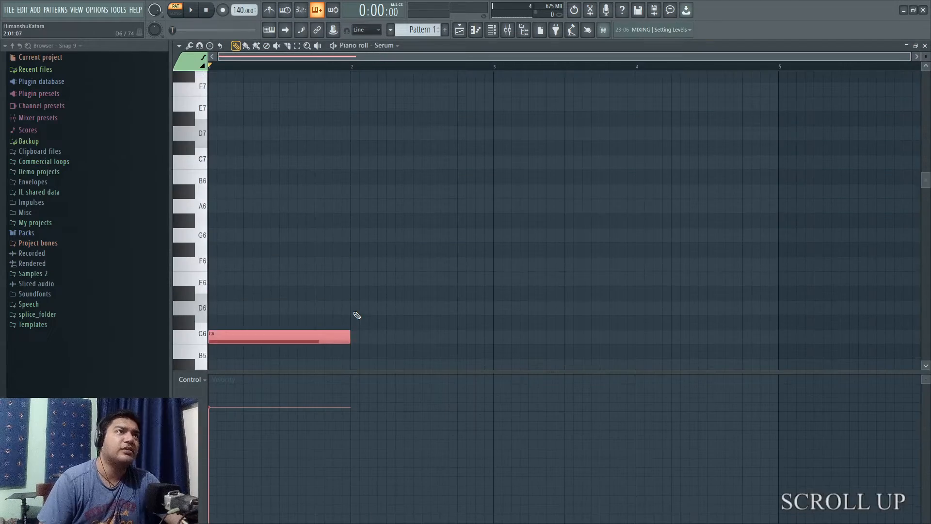
scroll(357, 316, down, 4)
scroll(357, 316, up, 3)
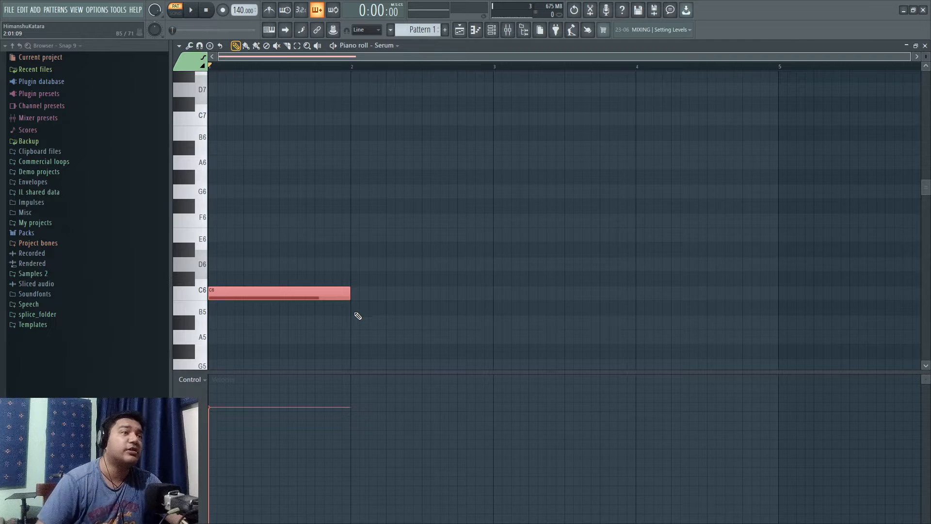
drag(345, 372, 340, 442)
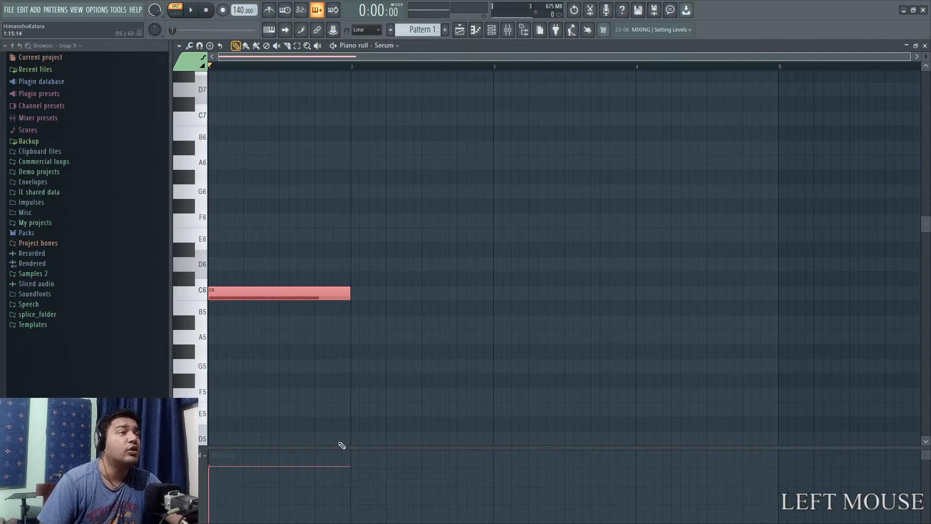
right_click(278, 290)
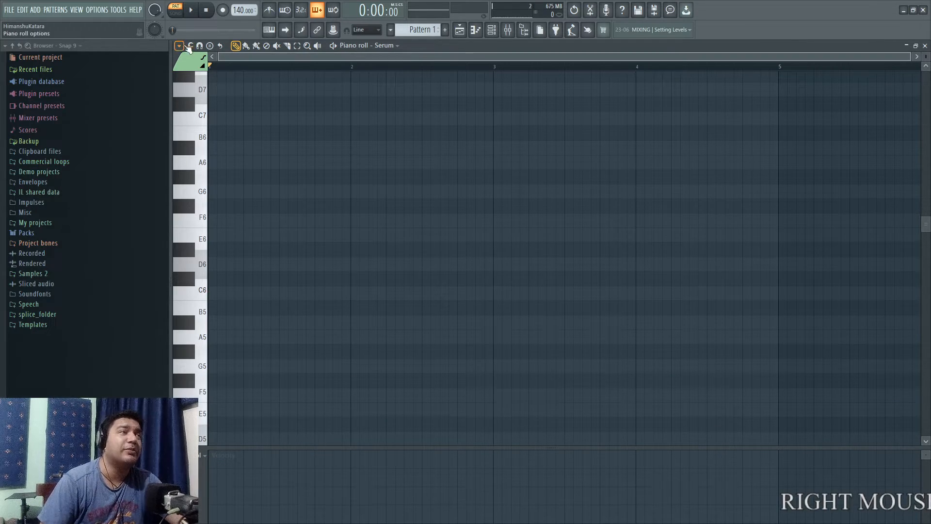
Stamp a one-bar Minor Natural (Aeolian) scale at the start of bar 1 with E6 as its root note.
key(super+plus)
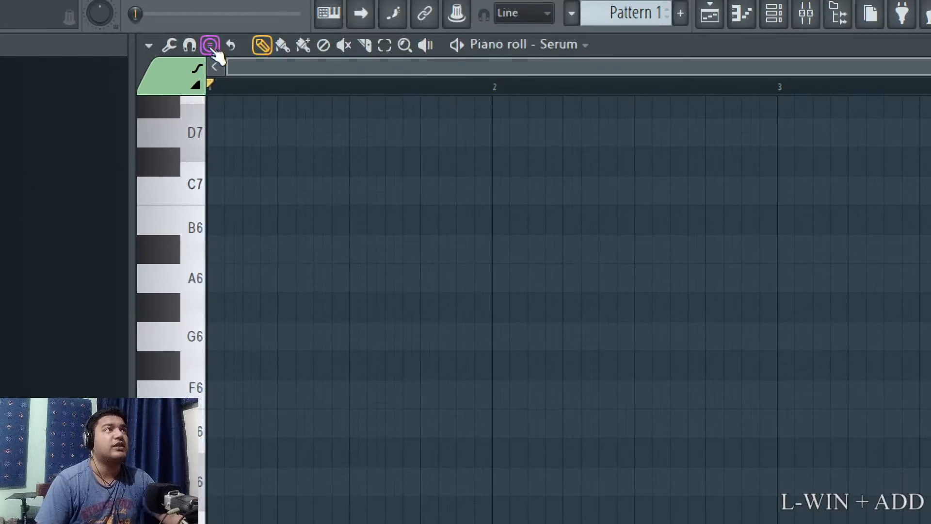
click(211, 46)
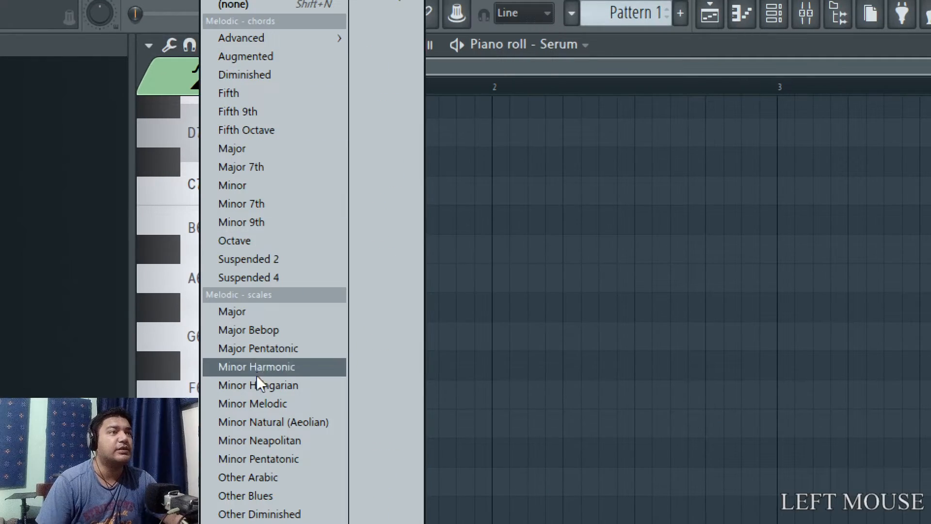
click(257, 419)
key(super+minus)
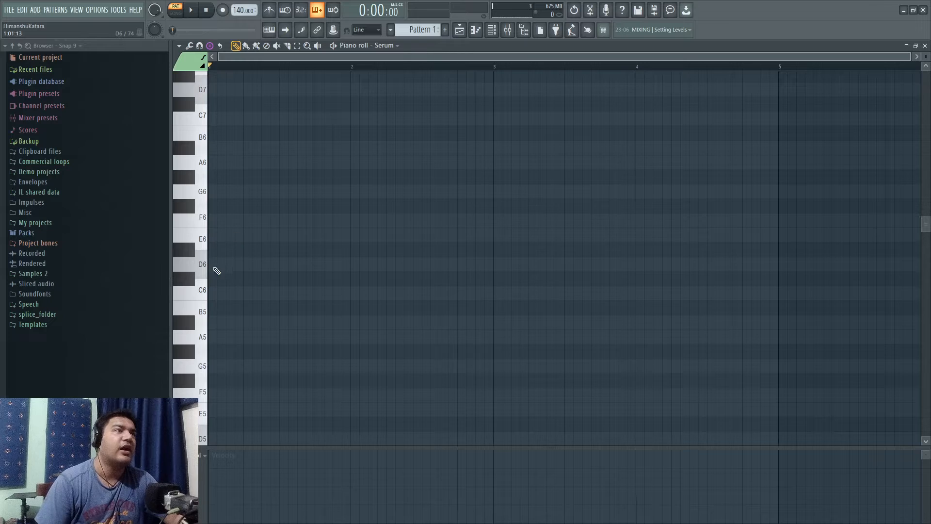
click(212, 241)
scroll(291, 338, up, 4)
scroll(292, 339, down, 2)
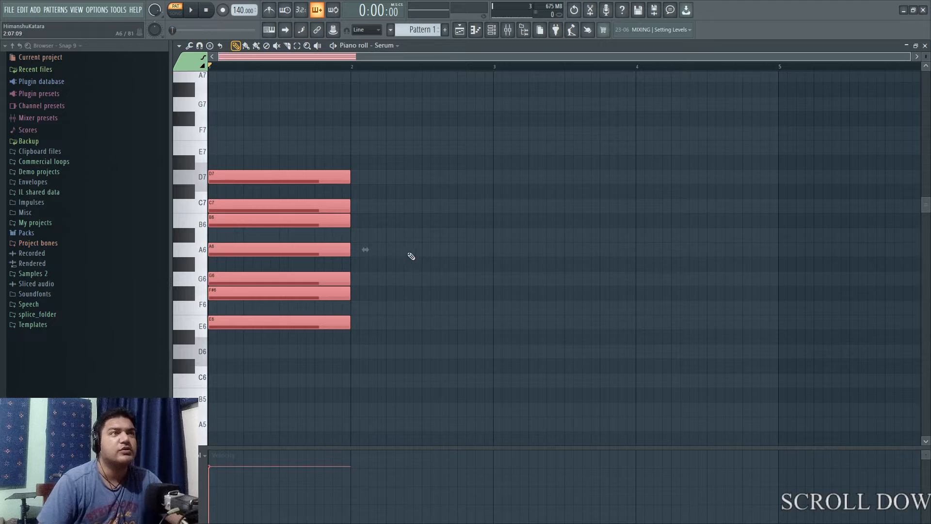
Lengthen all the stamped scale notes together to four bars.
scroll(375, 302, down, 3)
scroll(376, 302, up, 4)
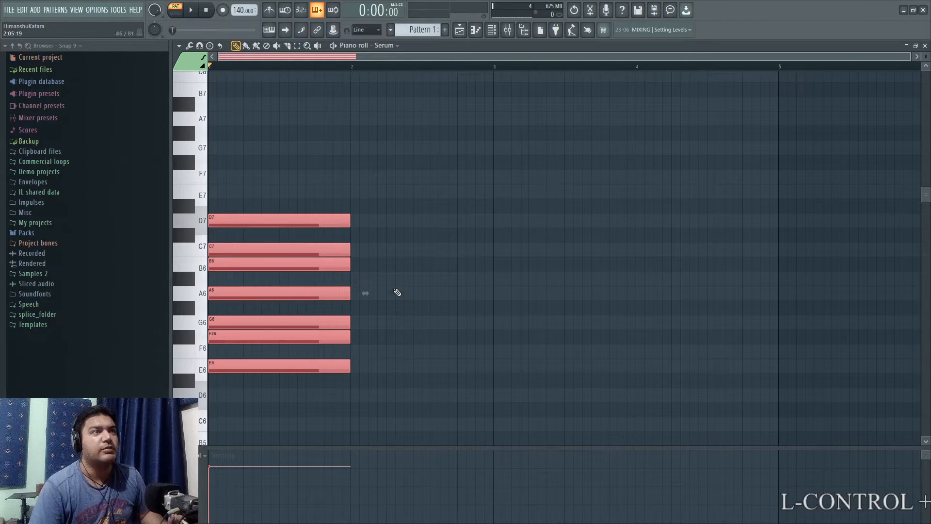
drag(350, 220, 775, 177)
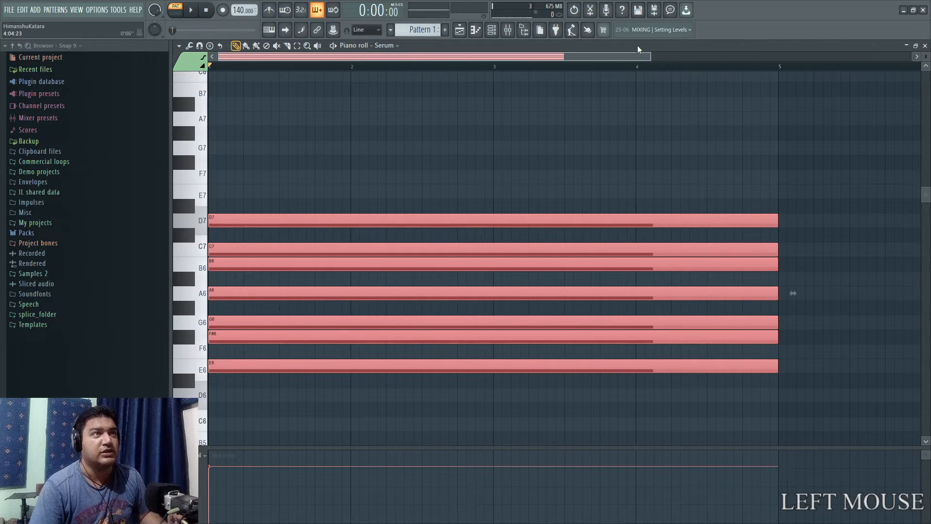
Duplicate the four-bar E minor scale notes one octave down and one octave up, covering E5 to D8.
click(491, 29)
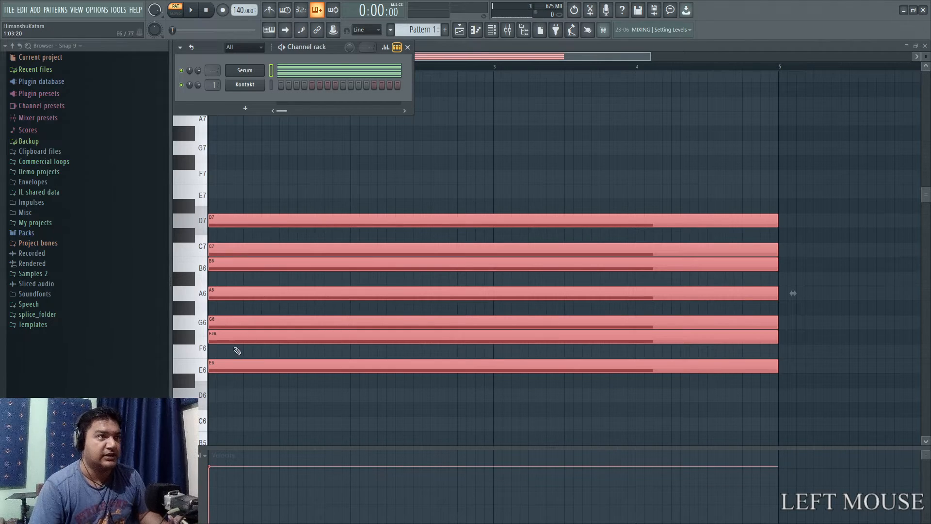
drag(218, 367, 219, 227)
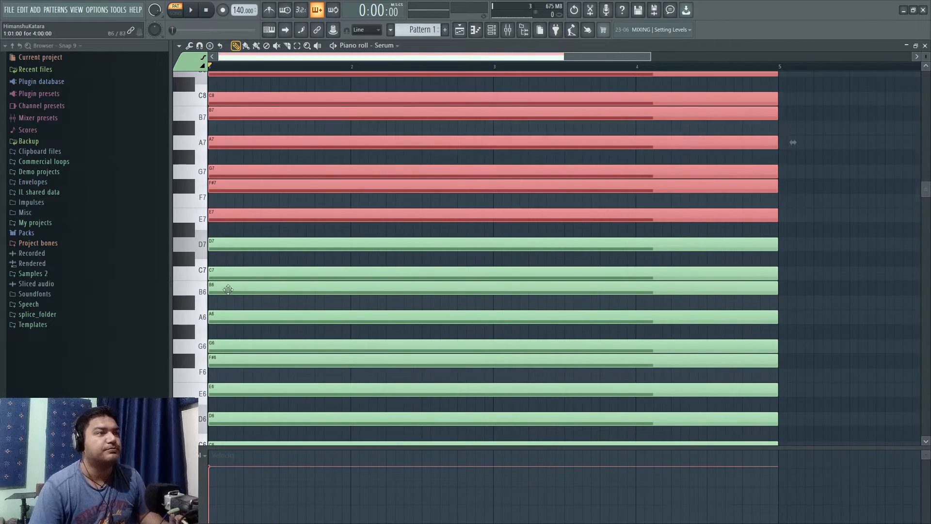
scroll(237, 301, down, 2)
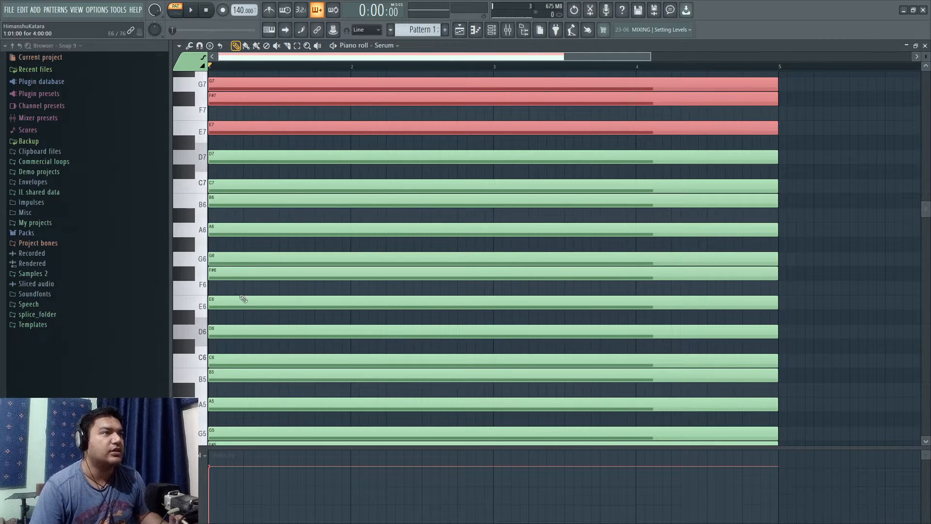
Open the Kontakt channel's piano roll to use the Serum scale notes as a ghosted guide.
click(495, 33)
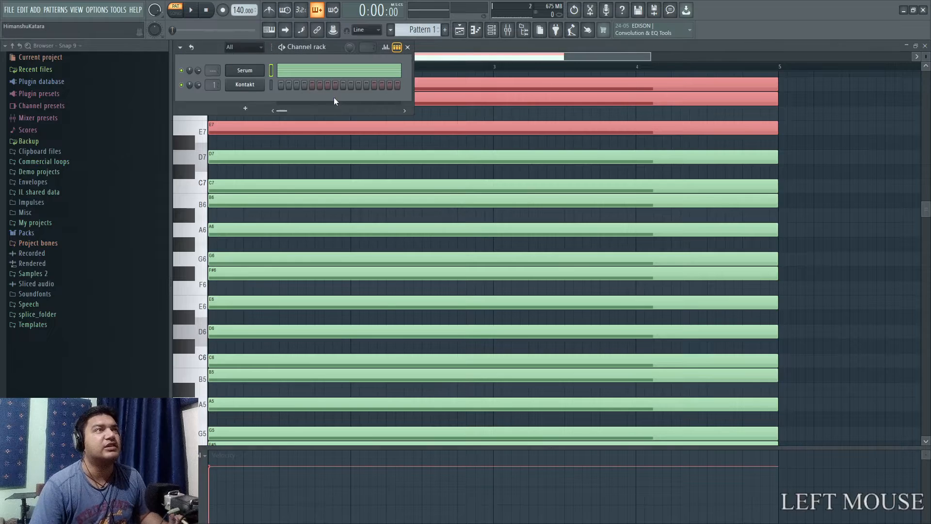
right_click(264, 81)
click(296, 84)
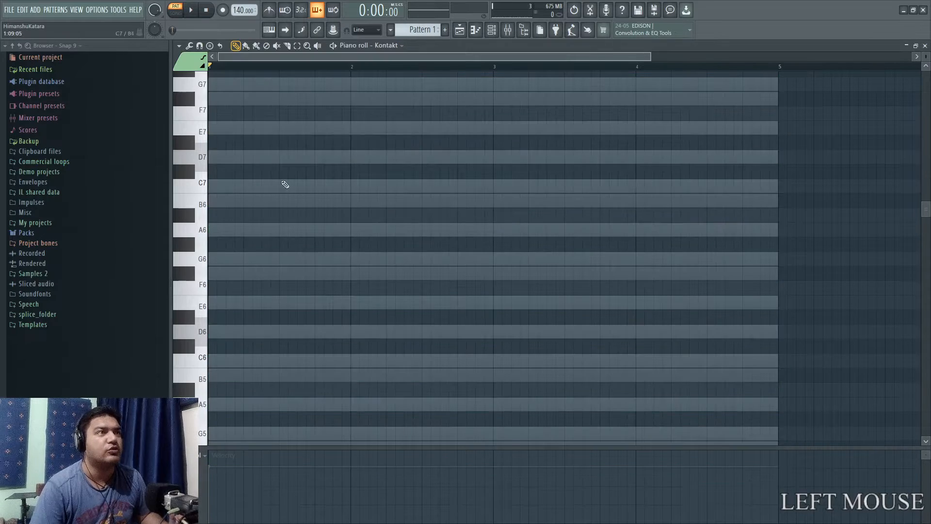
scroll(648, 324, down, 2)
scroll(654, 320, up, 2)
scroll(661, 315, up, 3)
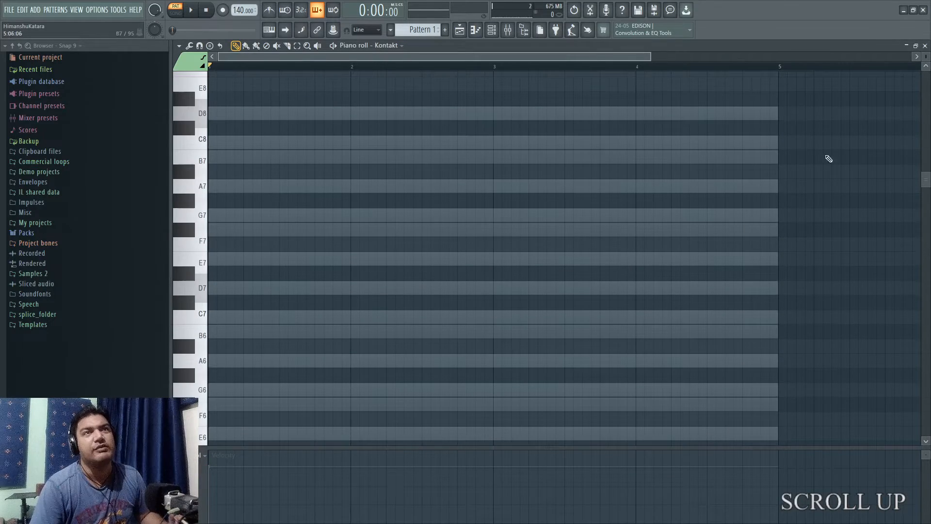
mouse_move(926, 57)
mouse_down()
mouse_move(926, 65)
mouse_move(926, 56)
mouse_up()
Build an E minor chord from bar 1 with four-bar notes on E6, G6 and B6.
scroll(349, 370, down, 5)
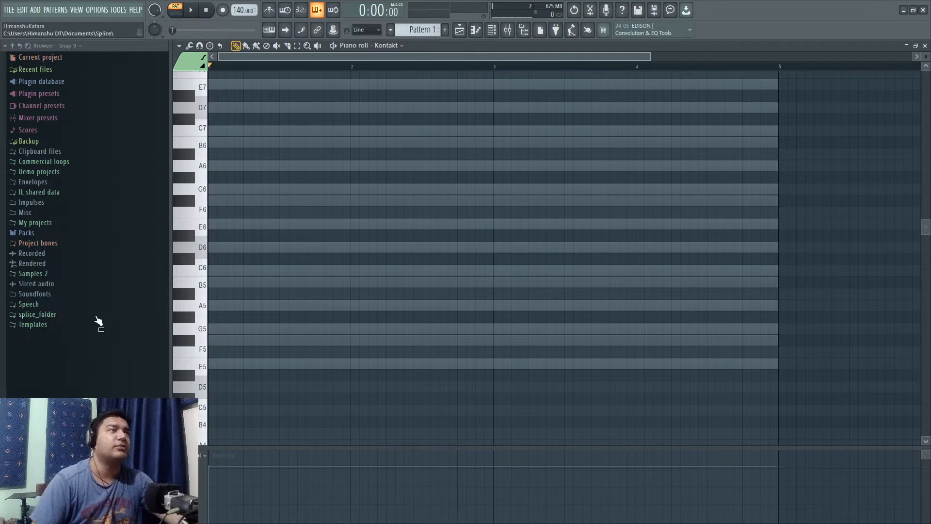
scroll(211, 314, up, 3)
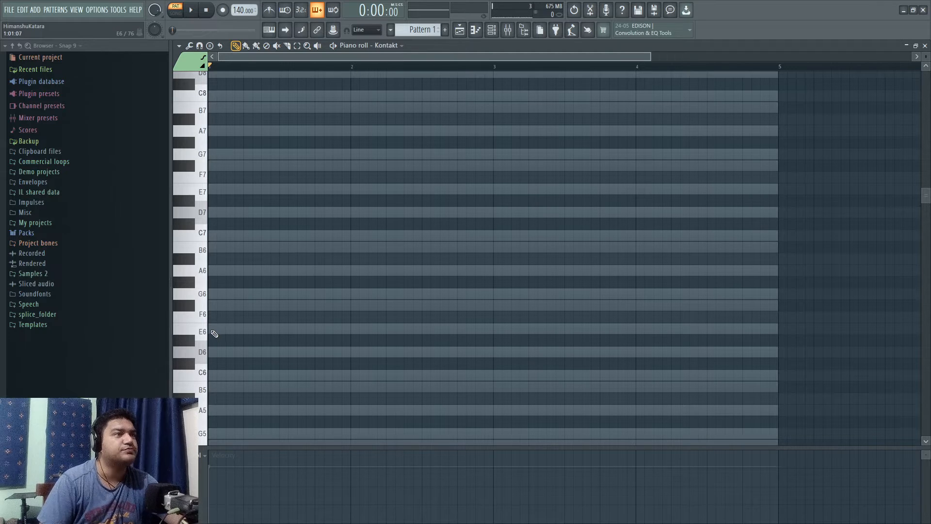
click(211, 331)
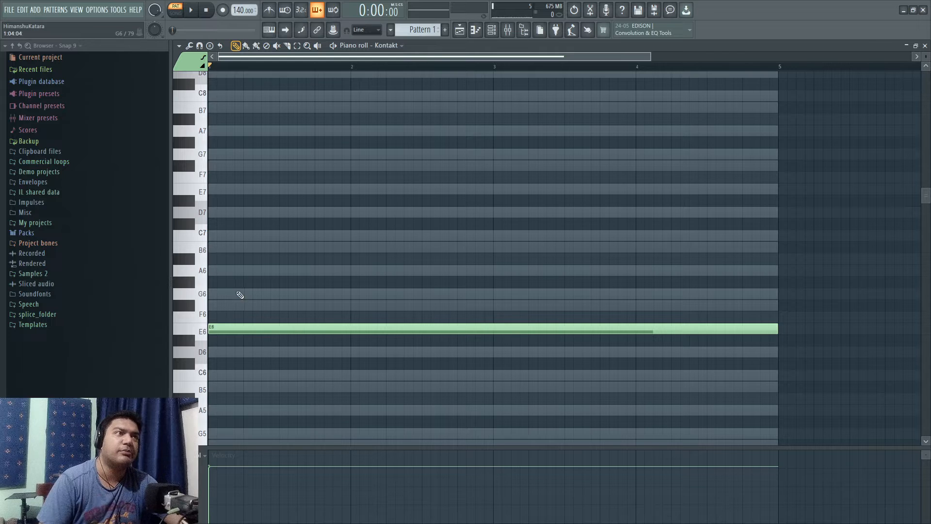
click(214, 295)
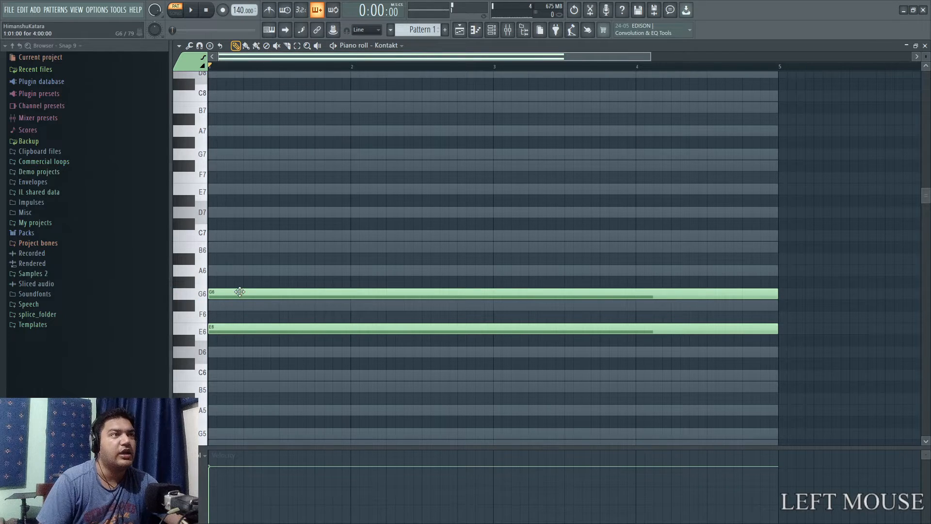
click(215, 251)
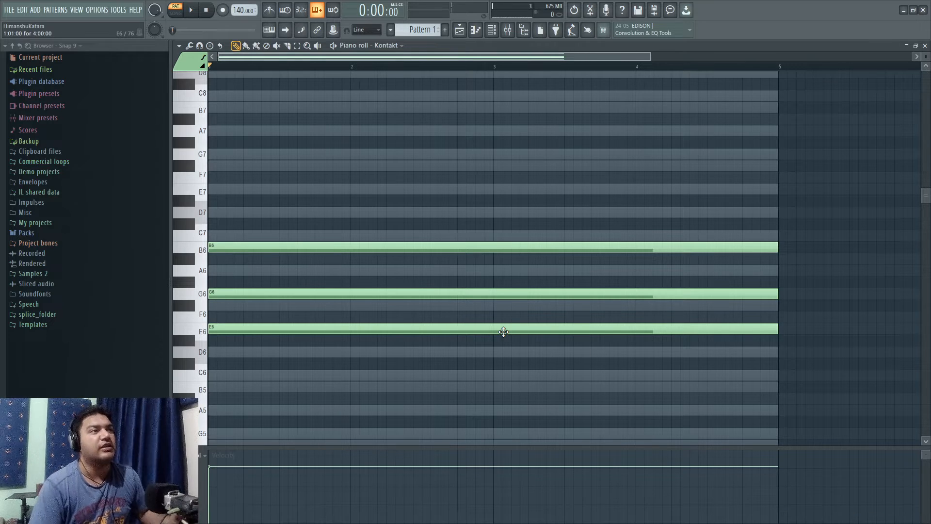
drag(752, 379, 249, 176)
right_click(557, 411)
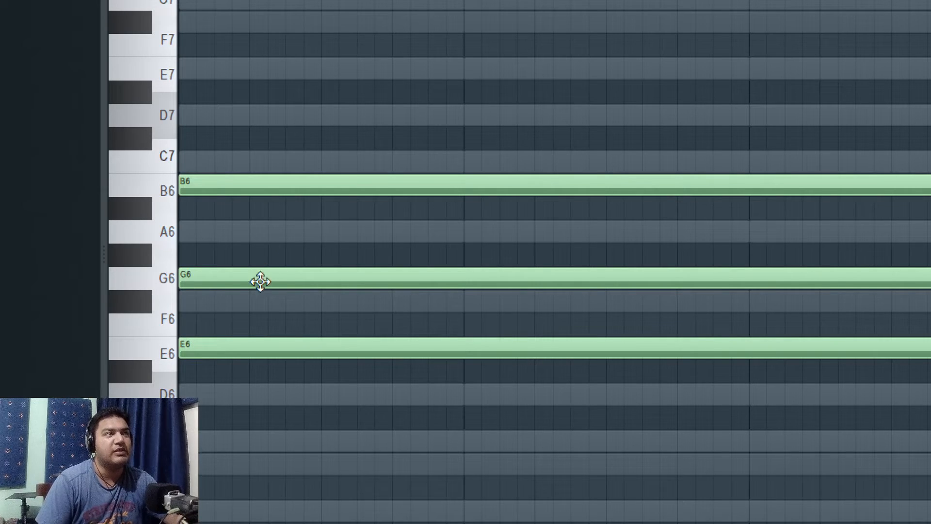
Raise the chord's middle note to G#6 to show the major version, and return it to G6.
drag(259, 282, 260, 255)
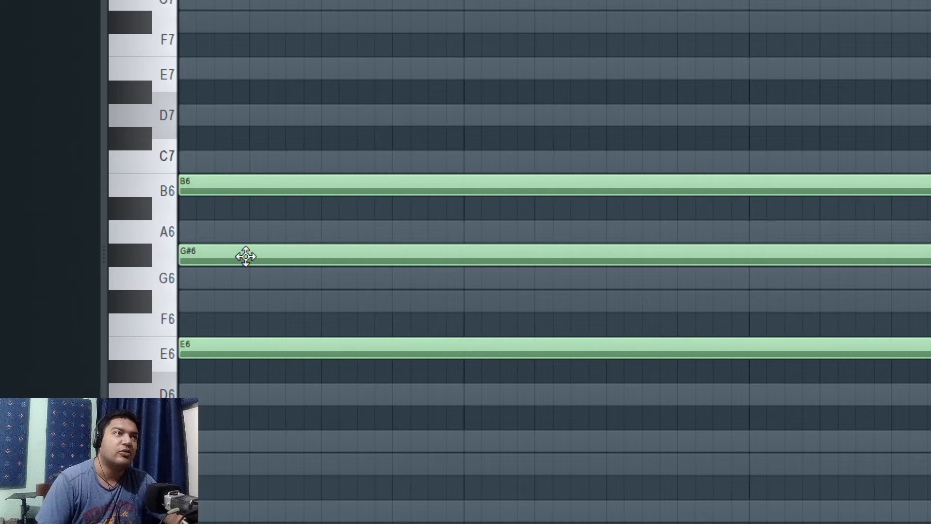
drag(249, 254, 251, 284)
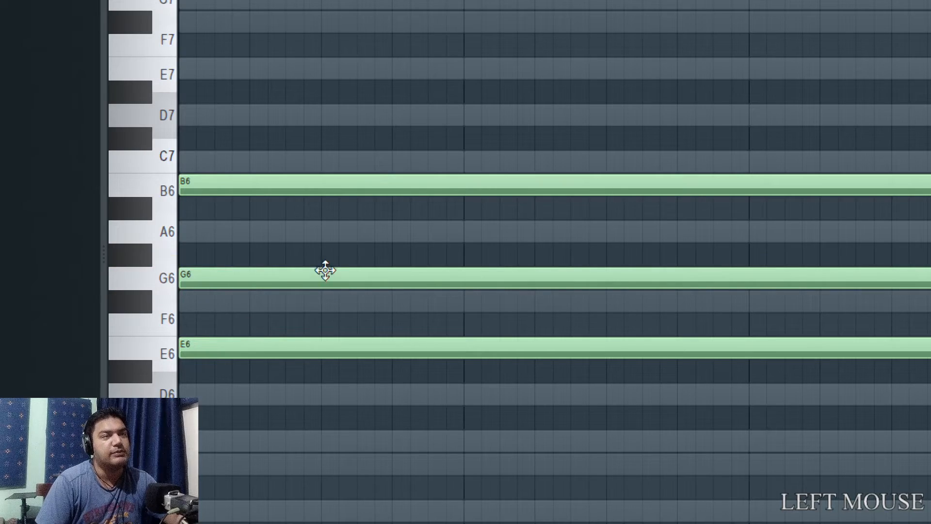
key(super+minus)
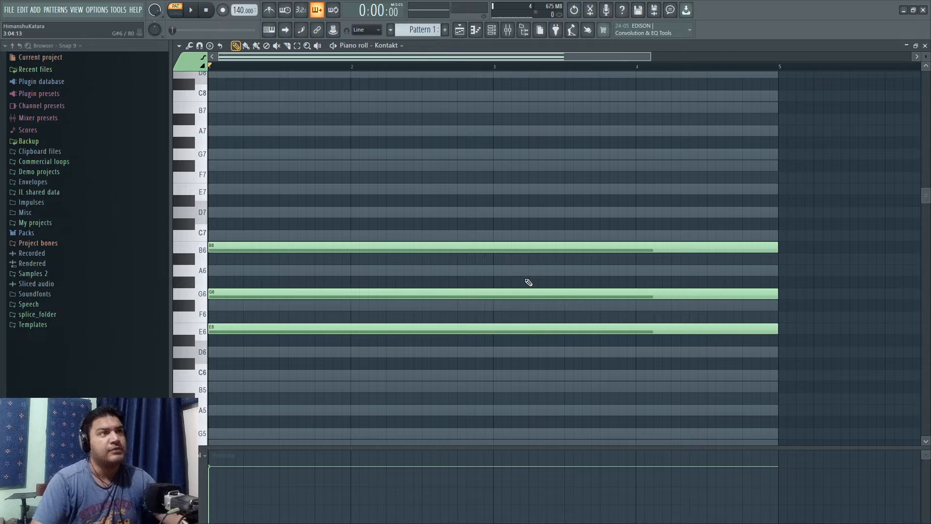
Select the E6, G6 and B6 chord notes and shorten them together to one beat.
drag(749, 371, 677, 219)
drag(775, 245, 240, 208)
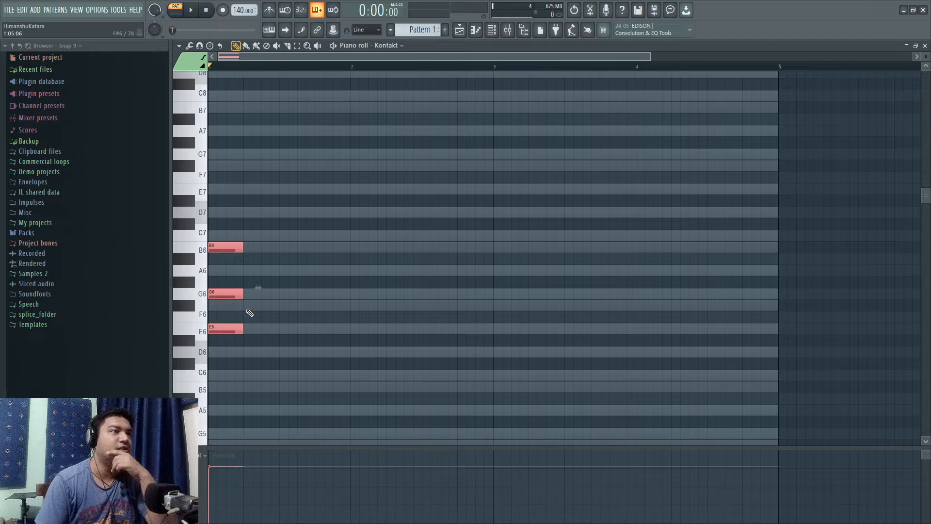
Add a one-beat chord of F#6, A6 and C7 directly after the E minor chord.
key(super+KP_Add)
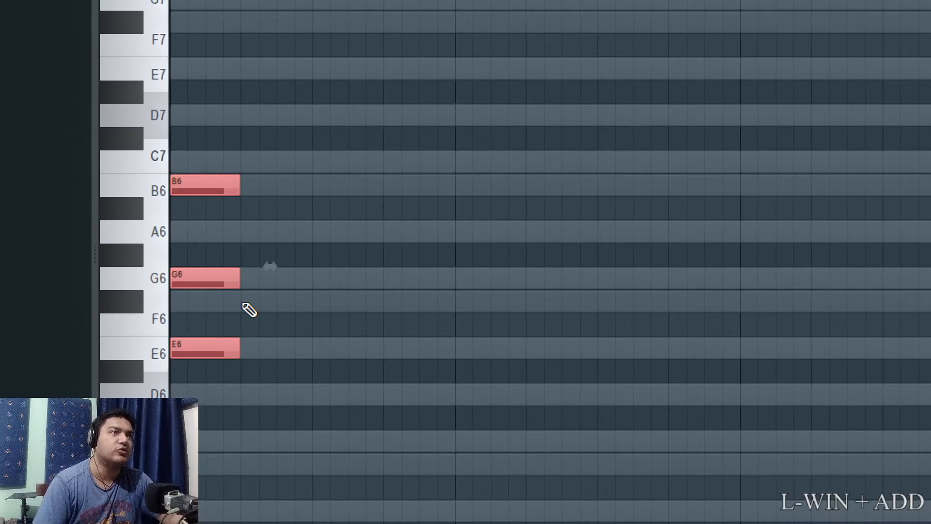
click(244, 304)
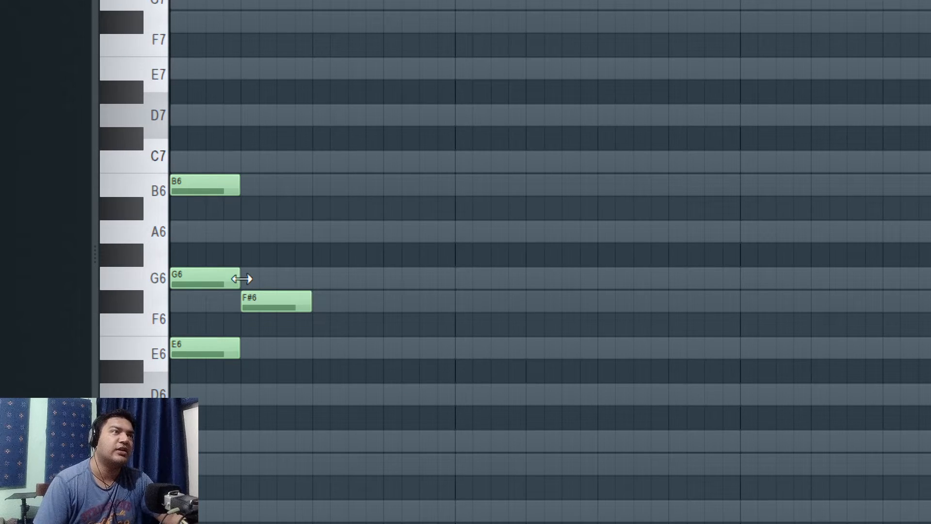
click(243, 231)
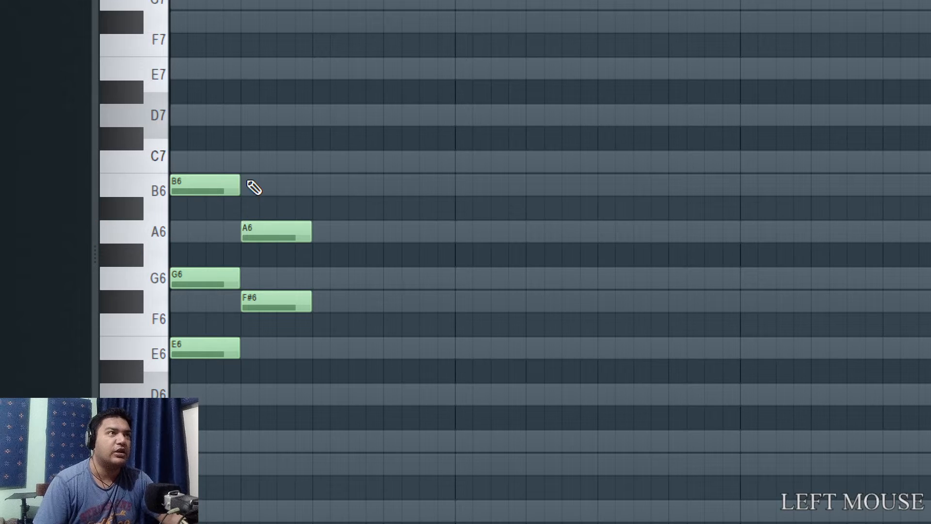
click(245, 162)
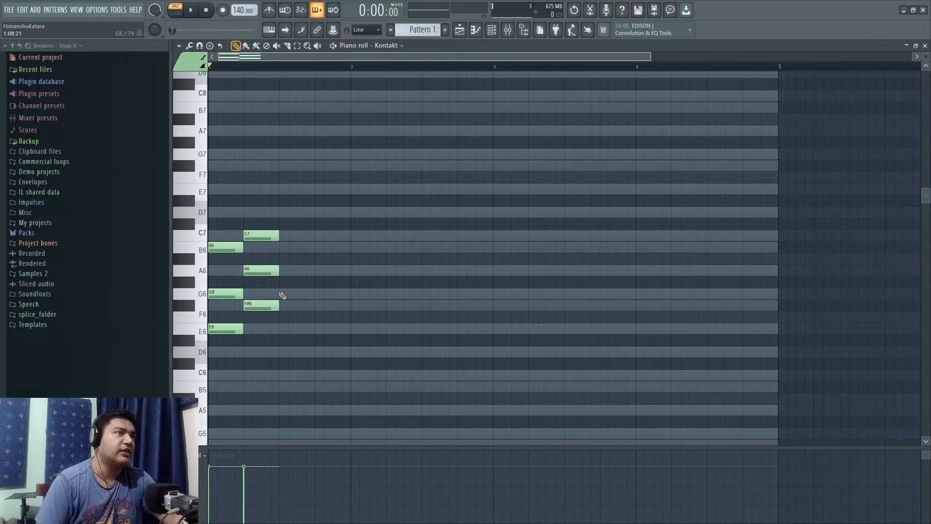
Delete the F#6, A6 and C7 notes on the second beat.
key(super+KP_Add)
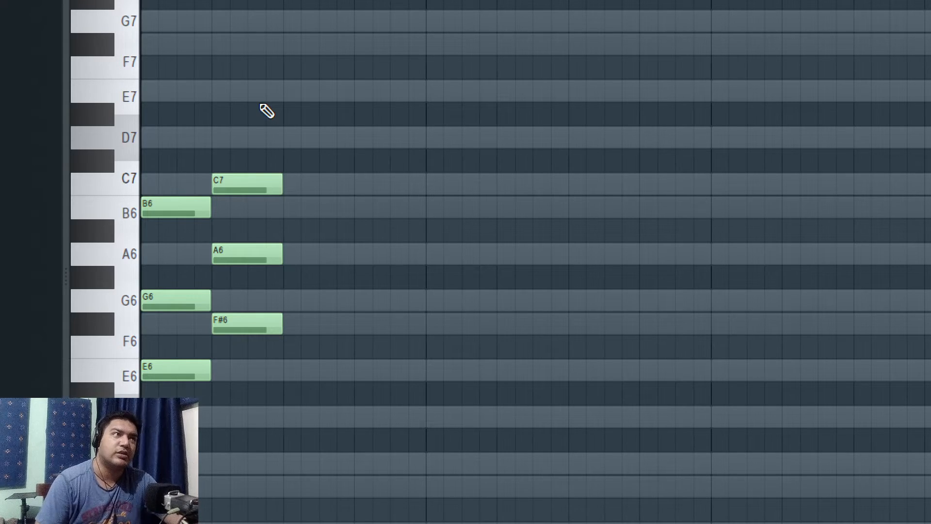
right_click(250, 184)
right_click(245, 253)
right_click(244, 324)
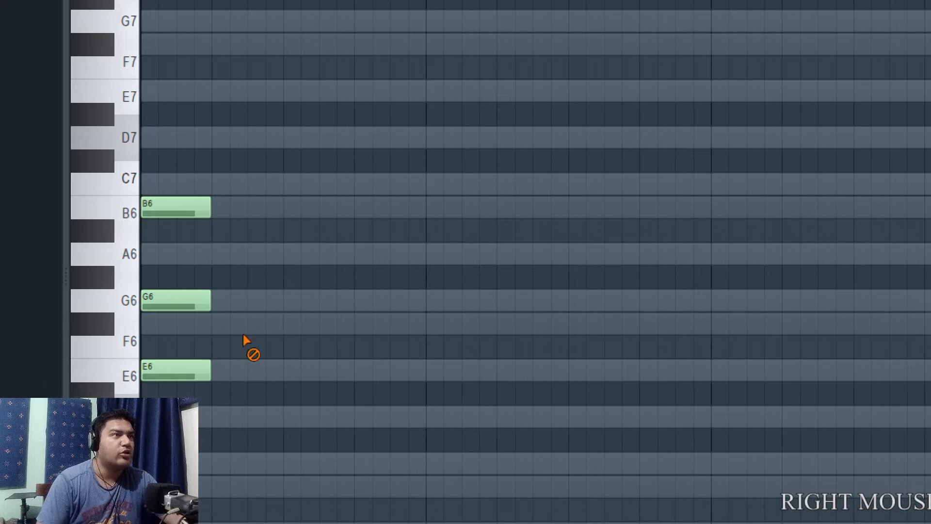
Add one-beat chords in bar 1: G6, B6 and D7 on beat 2, then A6, C7 and E7 on beat 3.
click(218, 301)
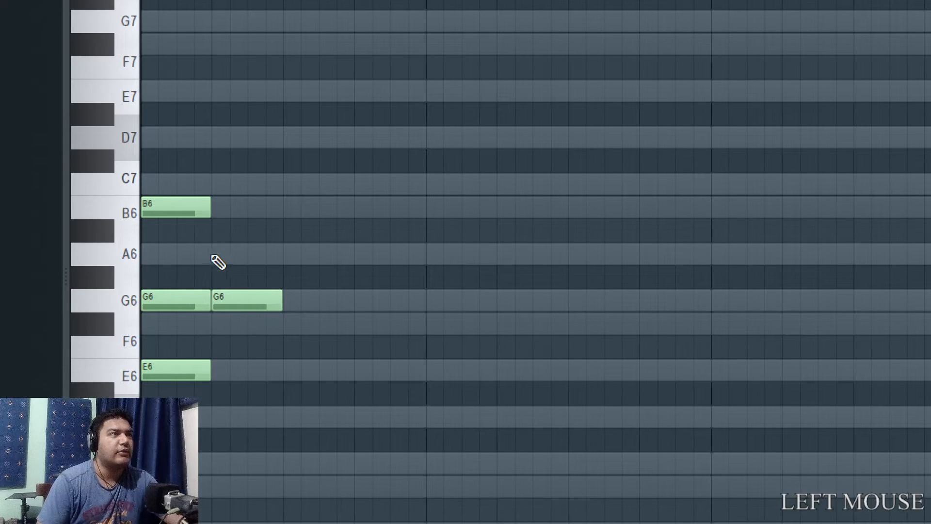
click(218, 209)
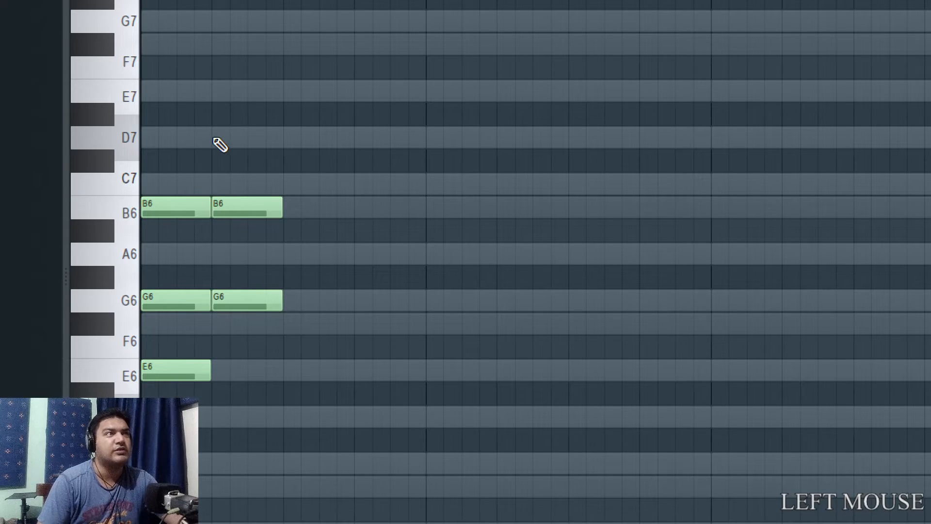
click(218, 141)
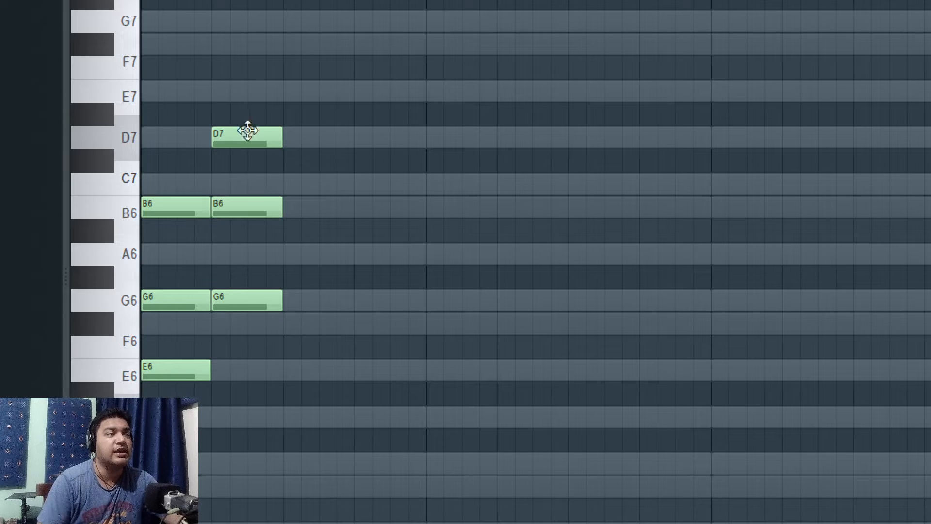
click(289, 254)
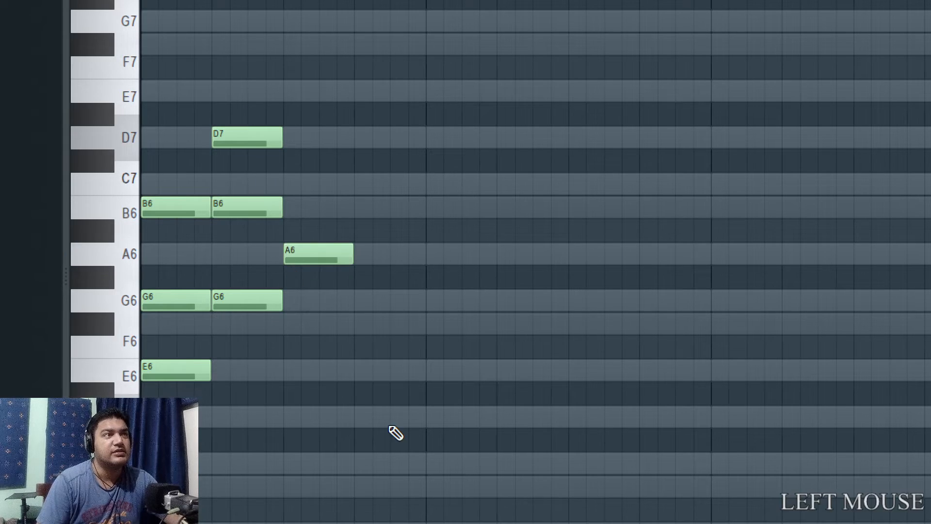
click(288, 184)
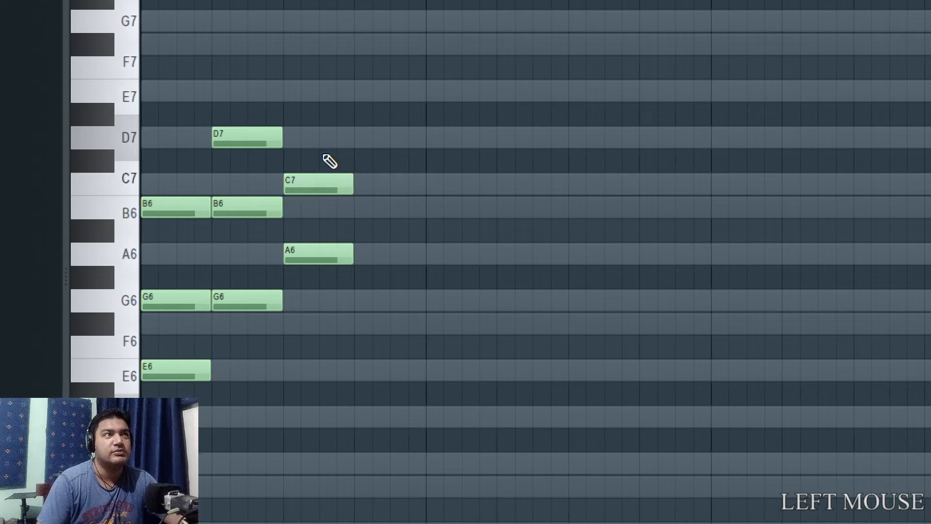
click(290, 97)
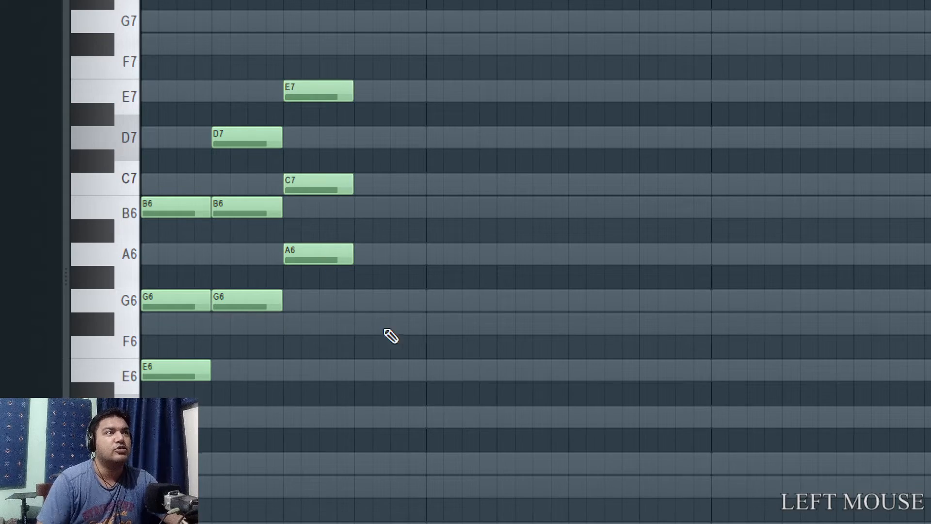
Add one-beat chords of B6, D7 and F#7 on beat 4 of bar 1, and C7, E7 and G7 on beat 1 of bar 2.
scroll(389, 340, up, 3)
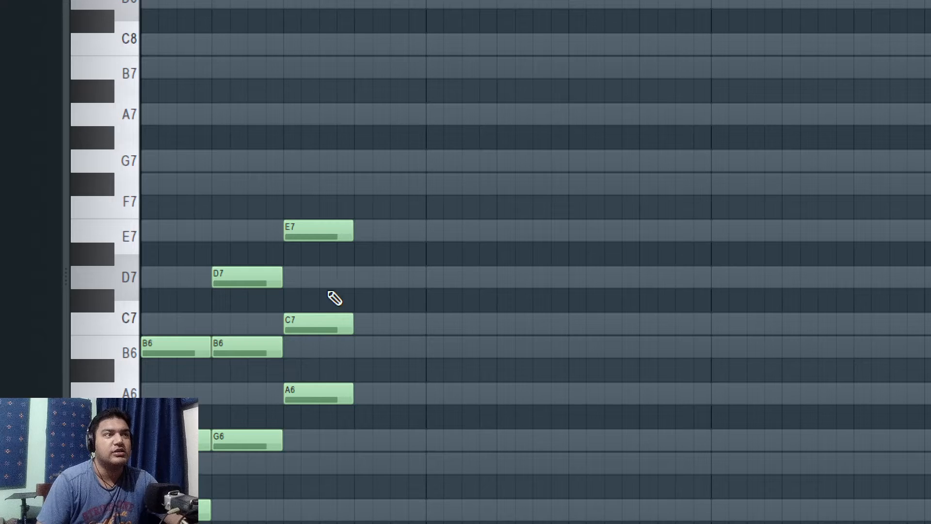
scroll(365, 337, down, 3)
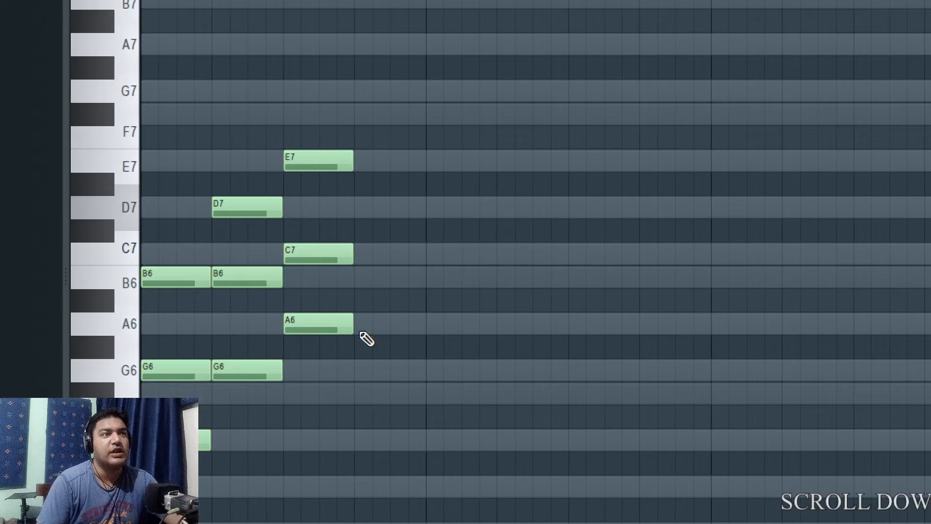
click(359, 276)
click(361, 206)
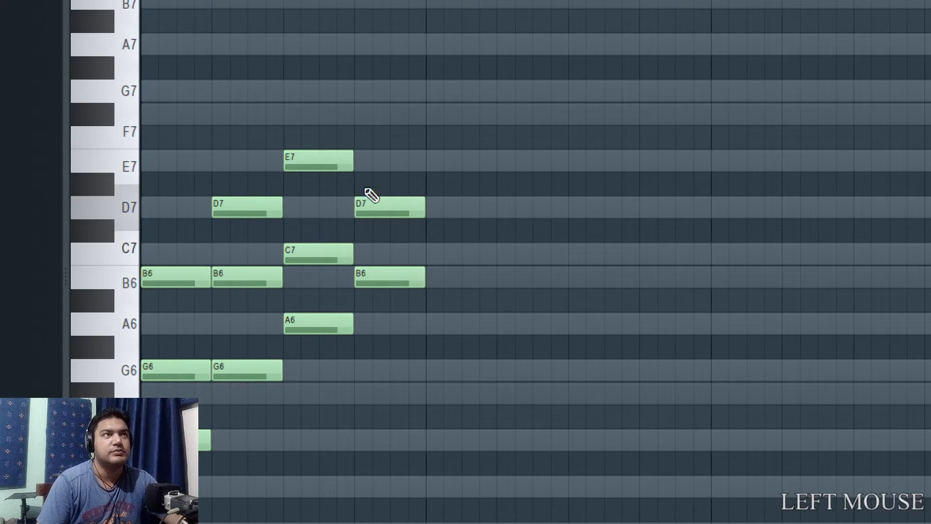
click(358, 118)
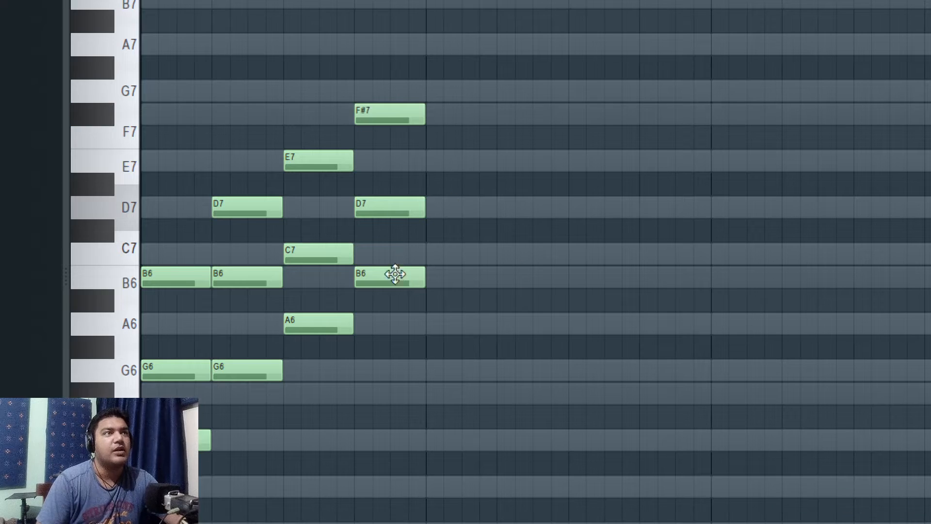
click(430, 257)
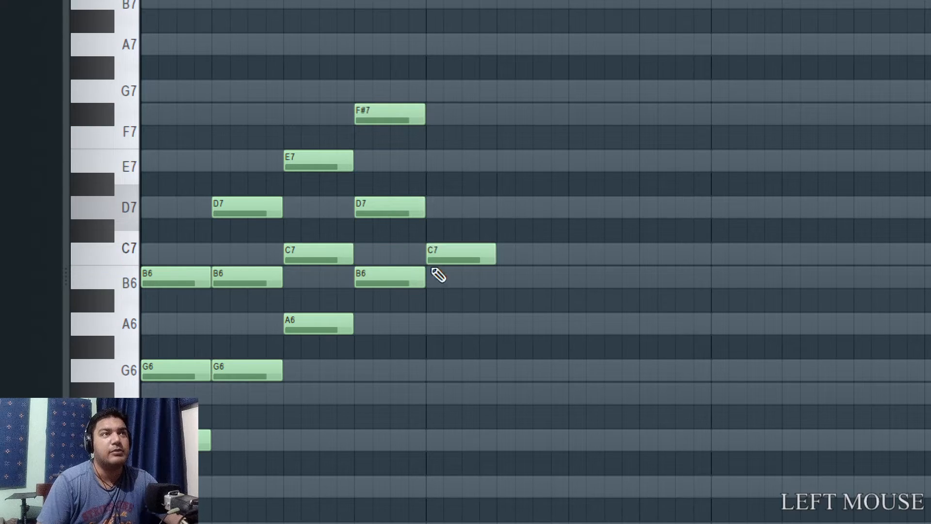
click(428, 163)
click(428, 88)
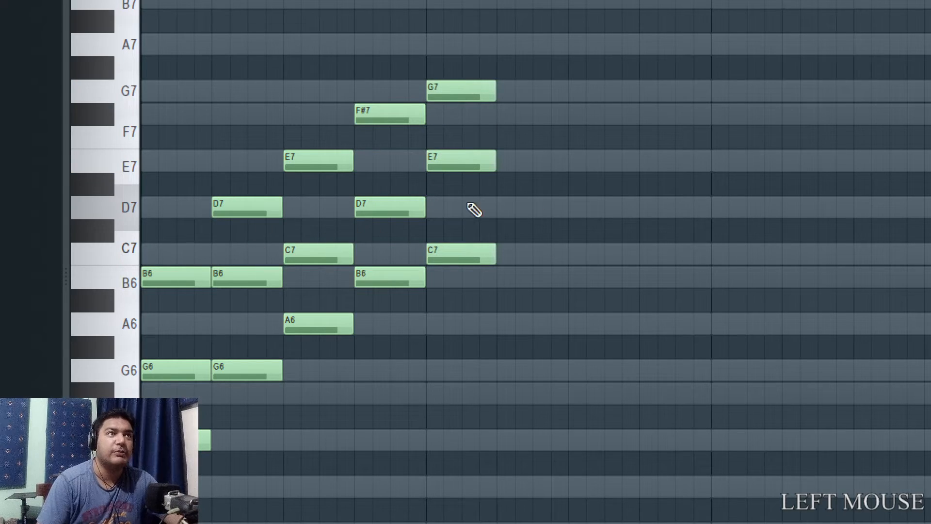
Add a one-beat chord of D7, F#7 and A7 on beat 2 of bar 2.
click(499, 203)
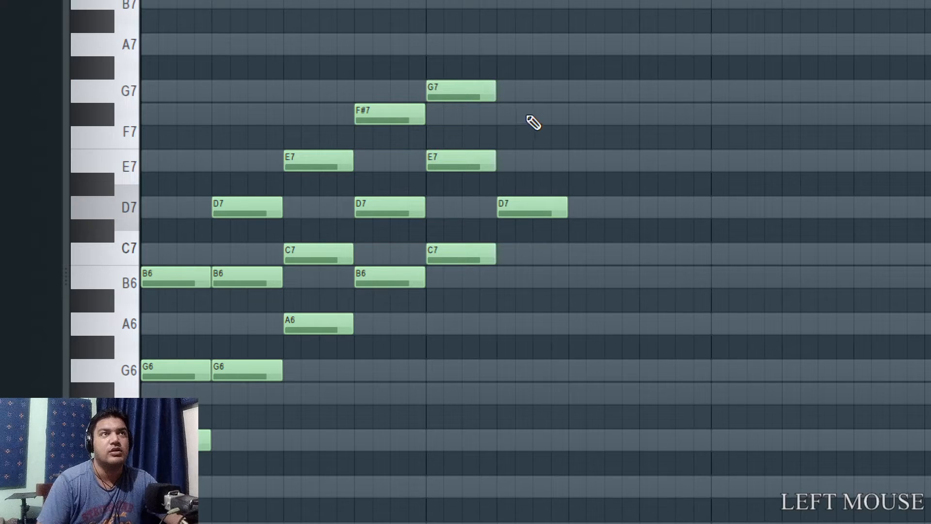
click(499, 116)
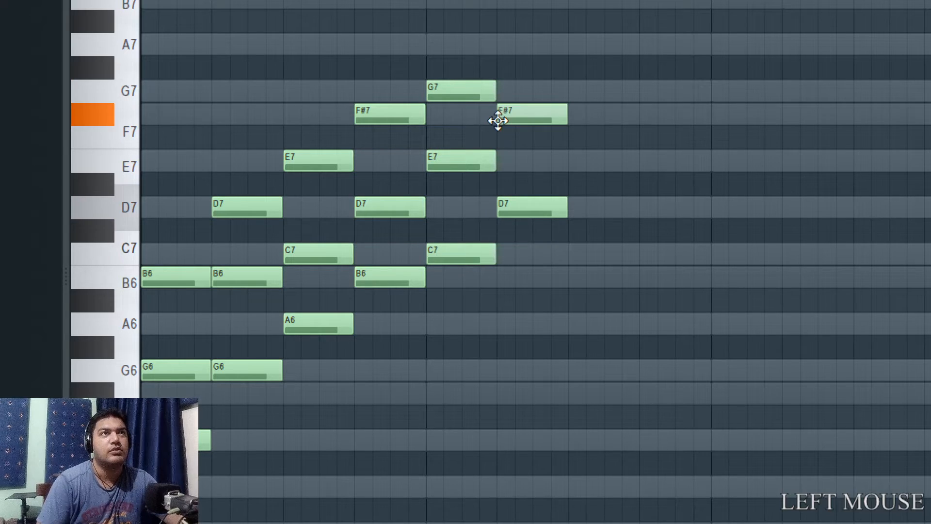
click(499, 46)
Add a one-beat chord of E7, G7 and B7 on beat 3 of bar 2.
scroll(630, 240, up, 2)
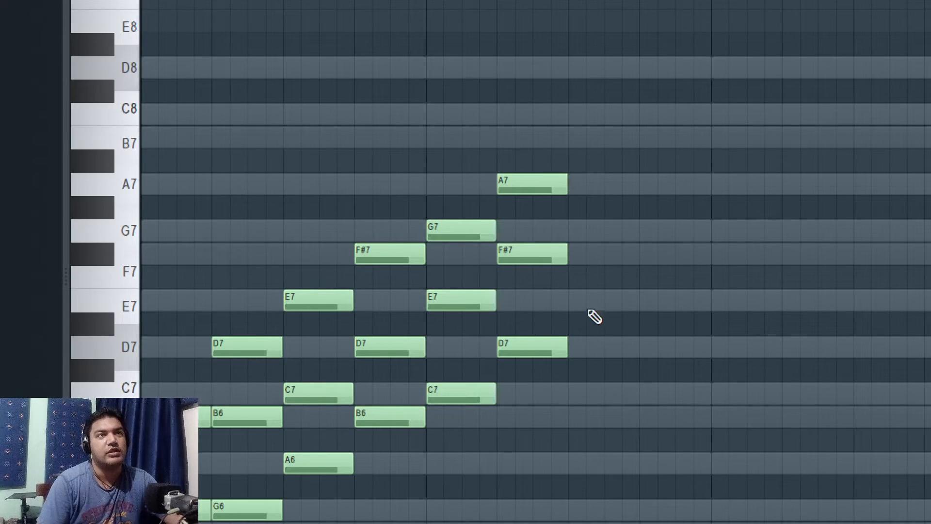
click(574, 300)
click(578, 252)
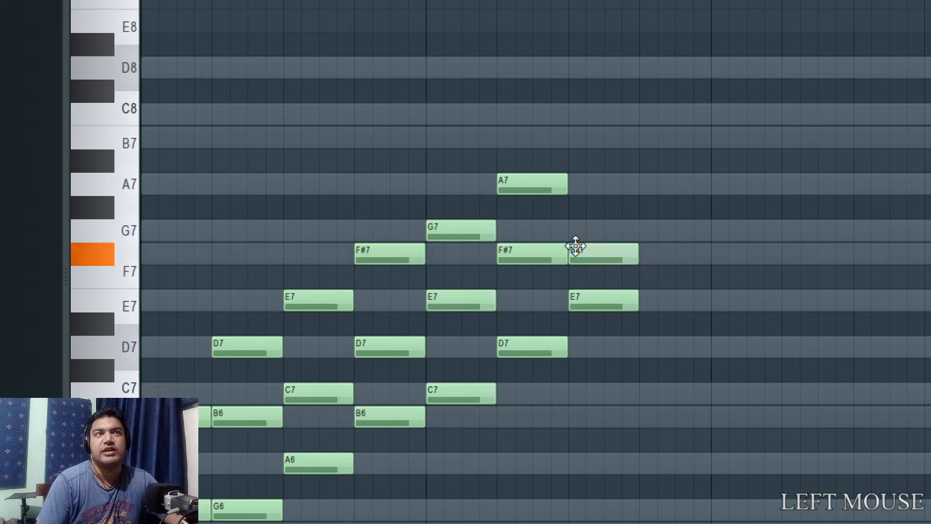
drag(586, 255, 583, 218)
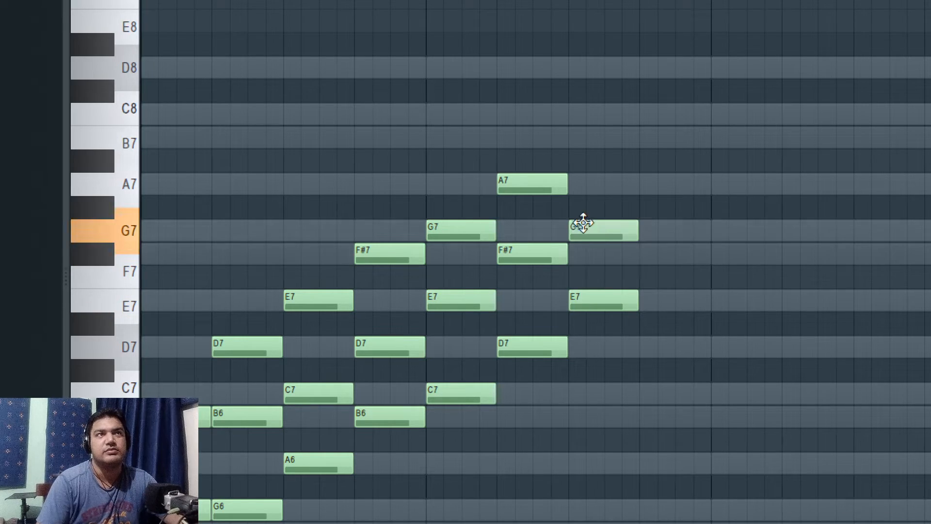
click(577, 138)
Delete the B7, G7 and E7 notes on beat 3 of bar 2.
right_click(606, 137)
right_click(615, 230)
right_click(626, 301)
Examine the row of six scale chords, stretching the timeline view horizontally to see them more closely.
scroll(636, 373, down, 4)
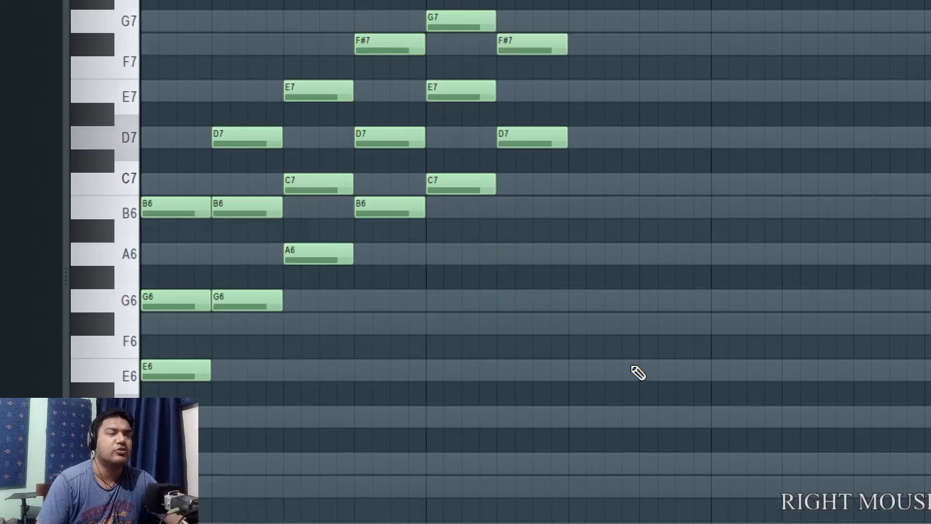
scroll(638, 375, up, 1)
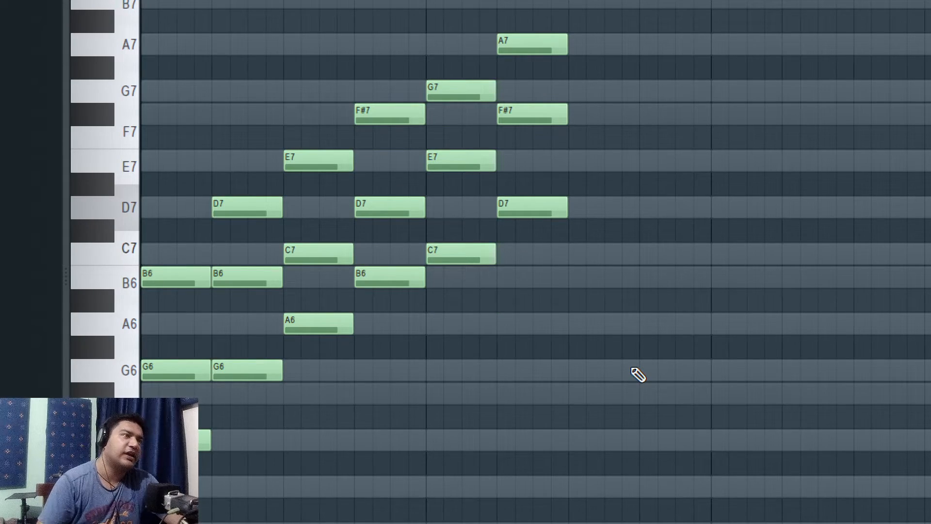
scroll(315, 366, up, 3)
scroll(577, 326, down, 2)
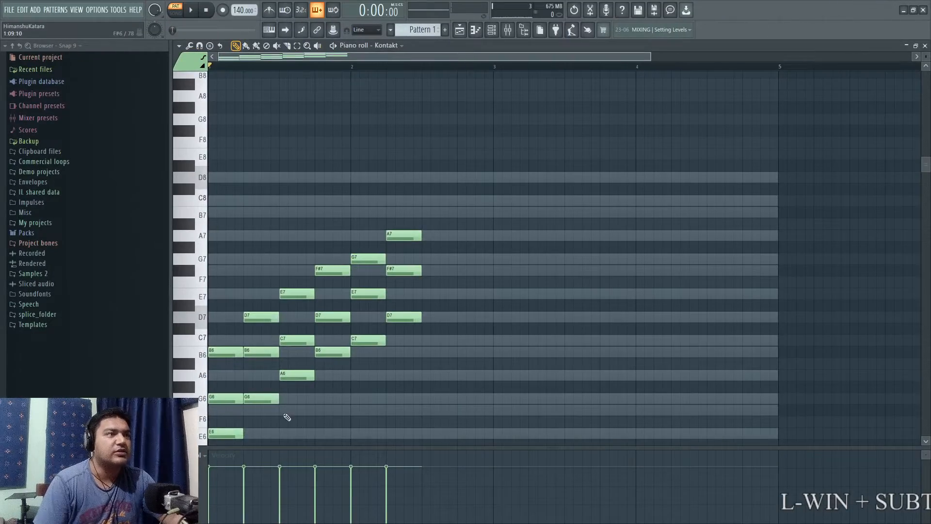
scroll(283, 413, down, 2)
key(super+KP_Add)
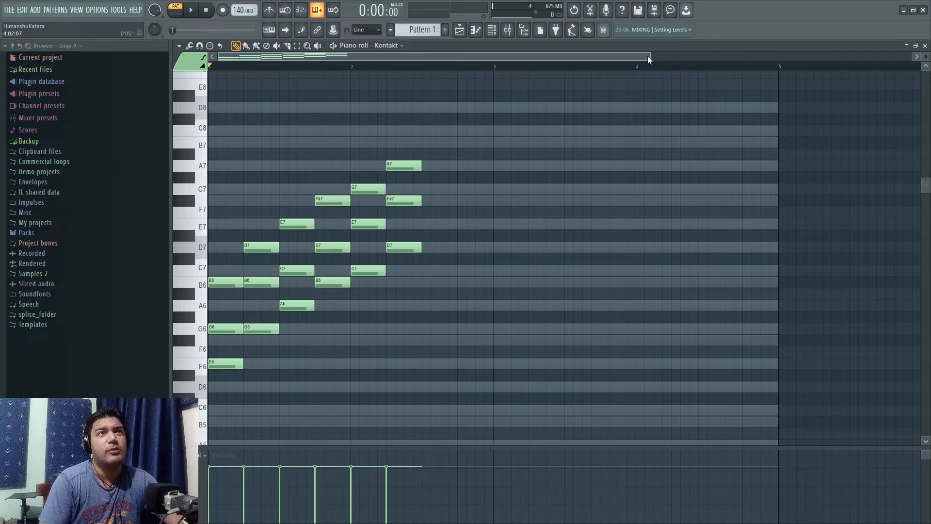
drag(648, 56, 540, 85)
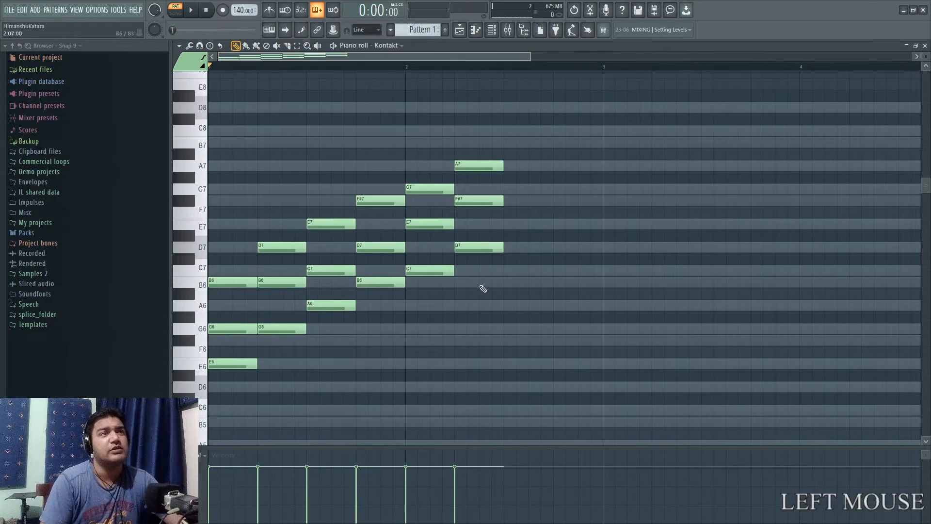
scroll(385, 313, down, 1)
scroll(386, 314, up, 1)
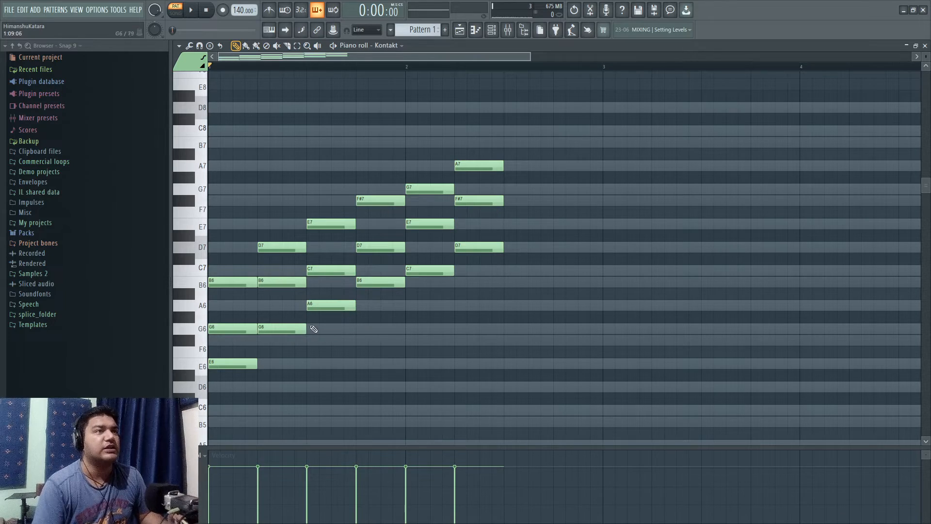
key(super+KP_Add)
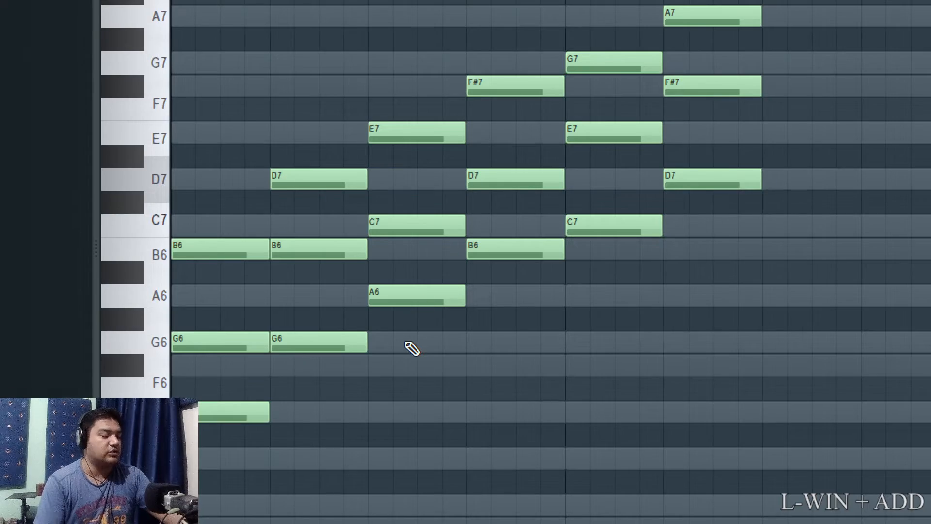
key(super+KP_Subtract)
Select the last four chords and move them together so they start at bar 3.
drag(328, 334, 501, 140)
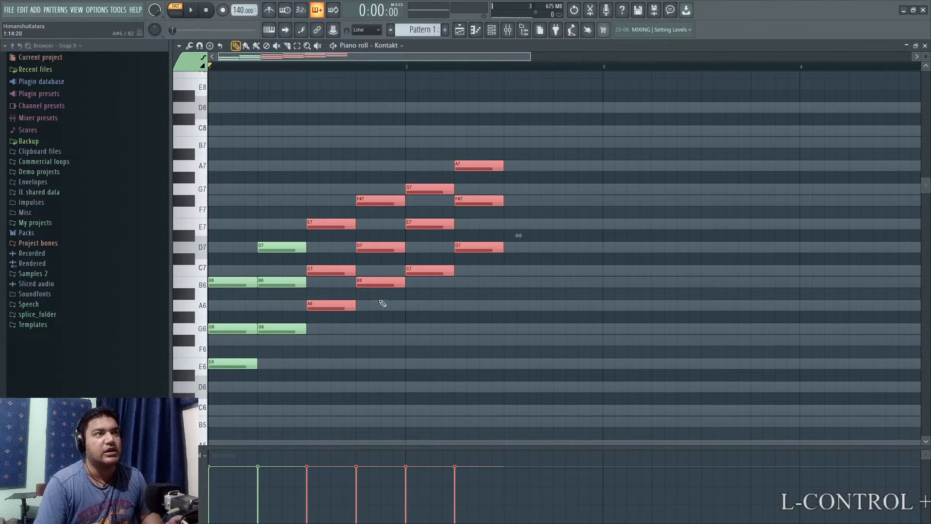
drag(338, 304, 634, 298)
right_click(483, 367)
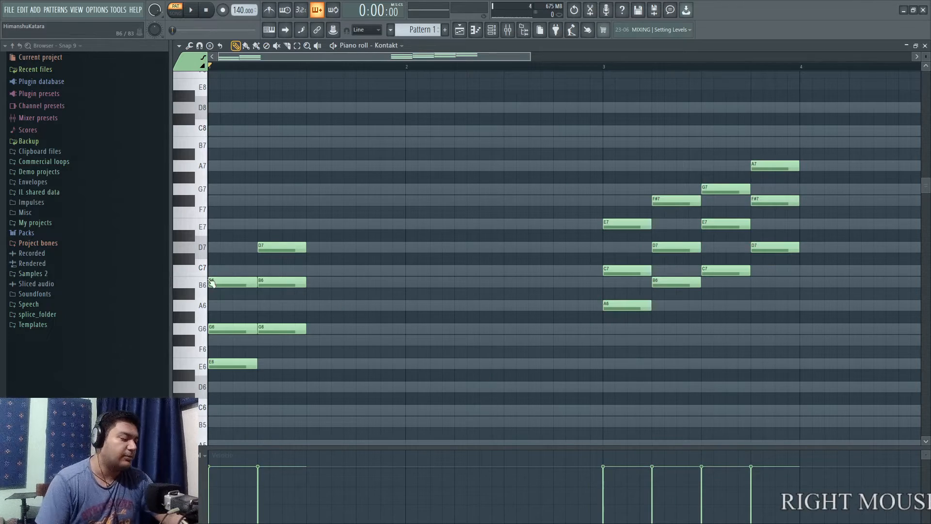
Lower the D7 note of the second chord by one octave to D6.
key(super+KP_Add)
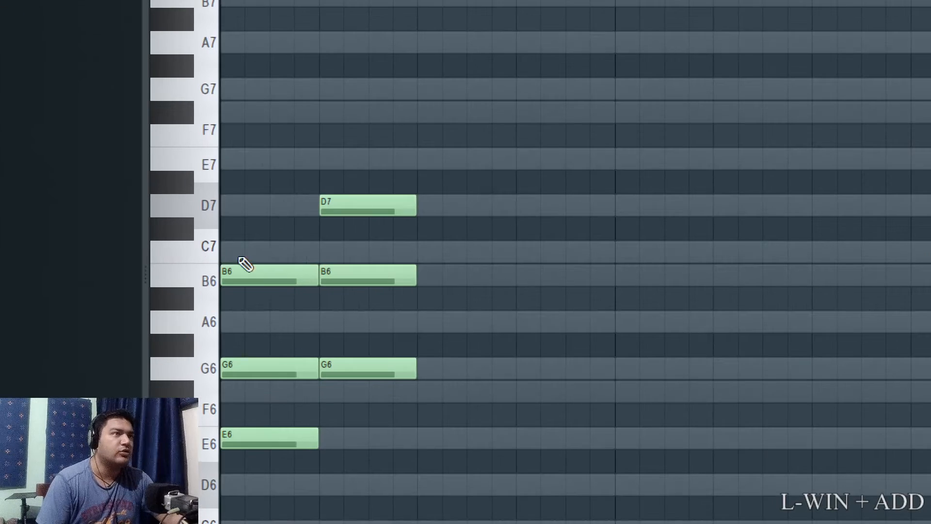
ctrl+click(348, 197)
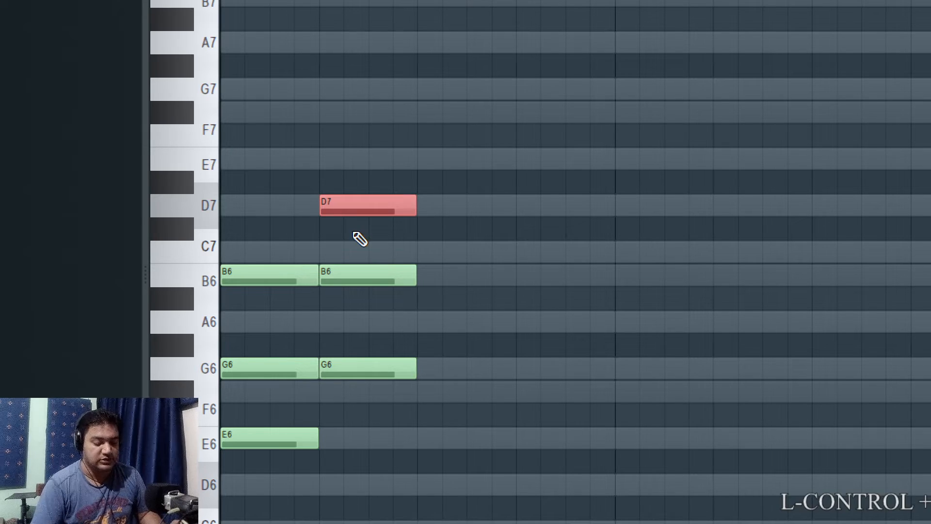
key(ctrl+Down)
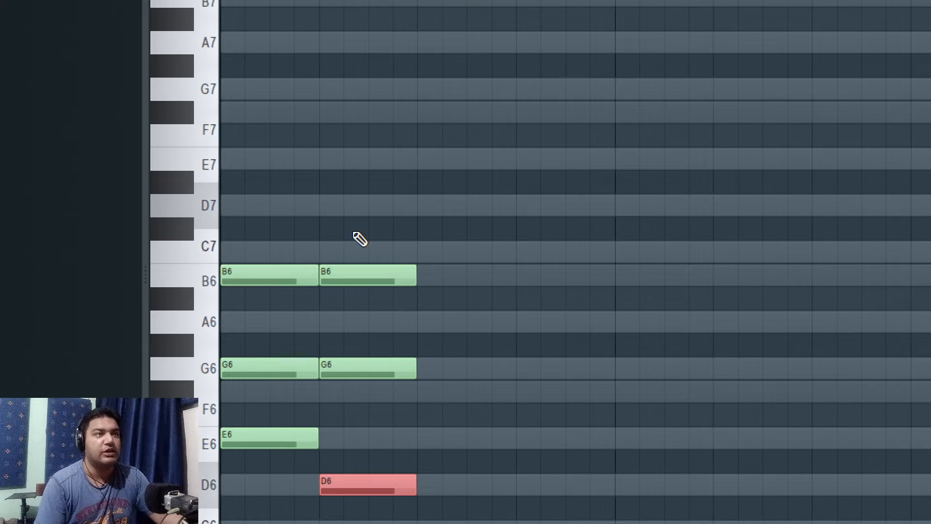
Try the second chord's B6 note one octave lower at B5, and return it to B6.
scroll(359, 190, down, 3)
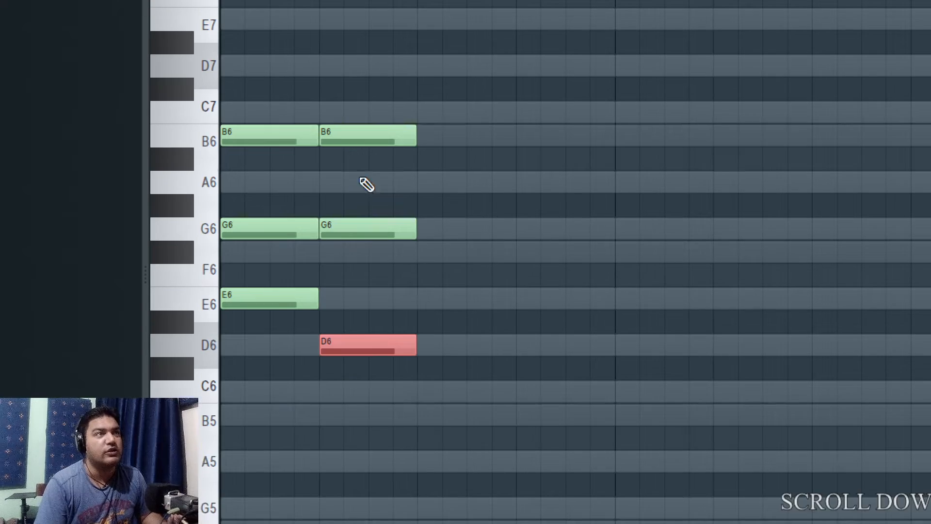
drag(380, 100, 394, 141)
key(ctrl+Down)
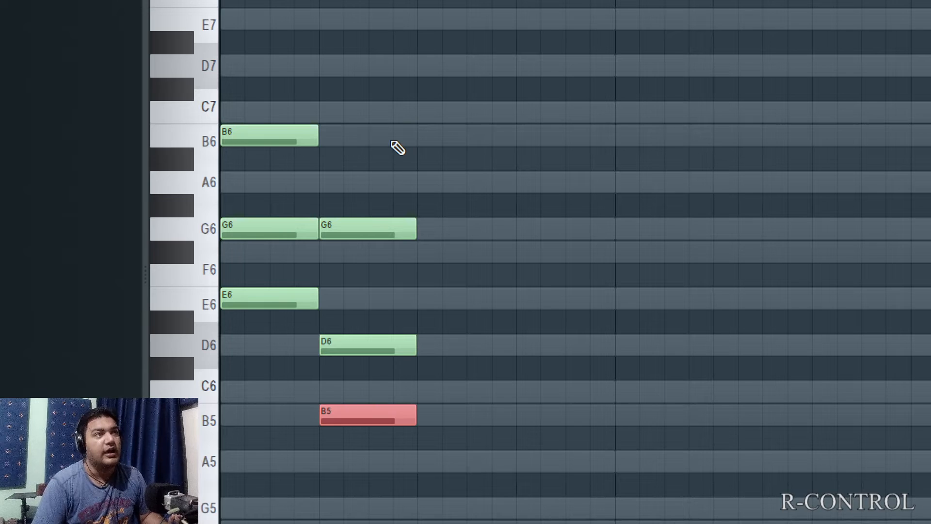
key(ctrl+Up)
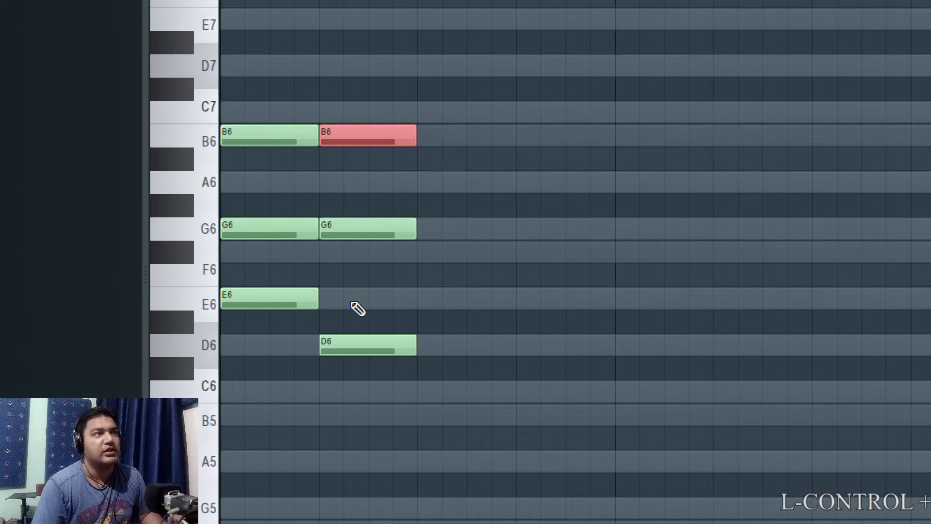
Try the second chord's G6 note one octave higher at G7, and return it to G6.
ctrl+click(354, 251)
drag(353, 249, 345, 218)
key(ctrl+x)
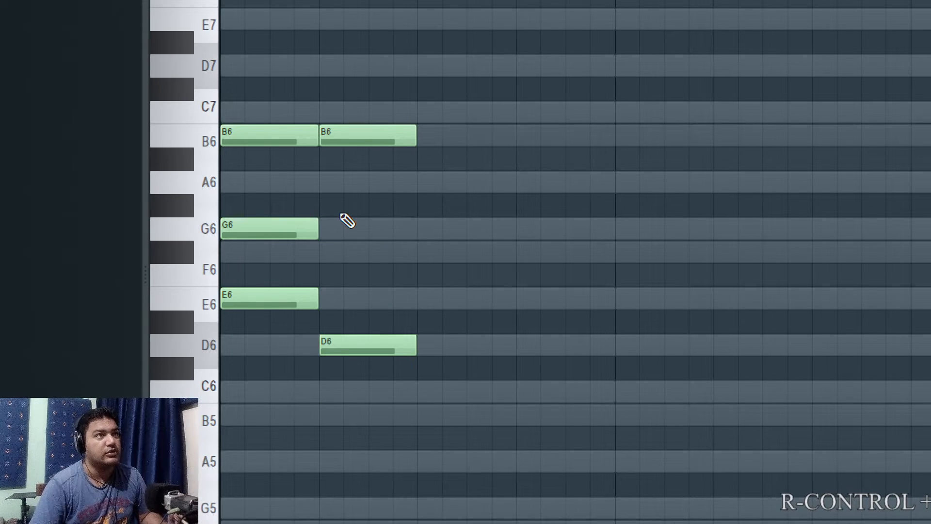
key(super+minus)
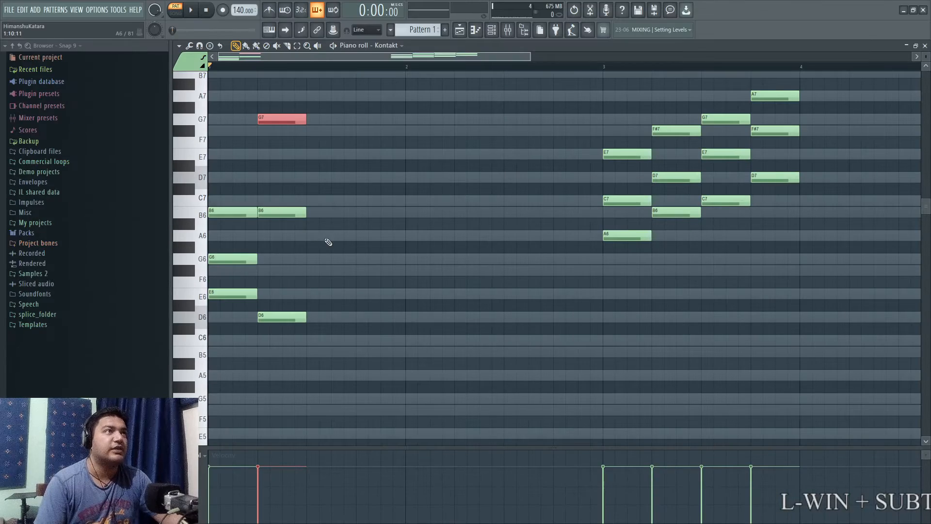
key(ctrl+Down)
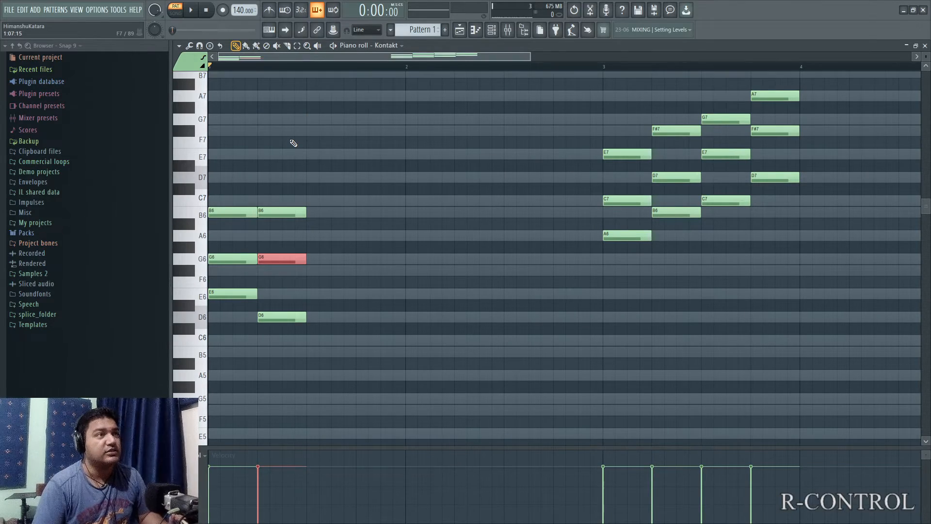
Raise the D6 note of the second chord by one octave to D7.
right_click(327, 342)
click(298, 318)
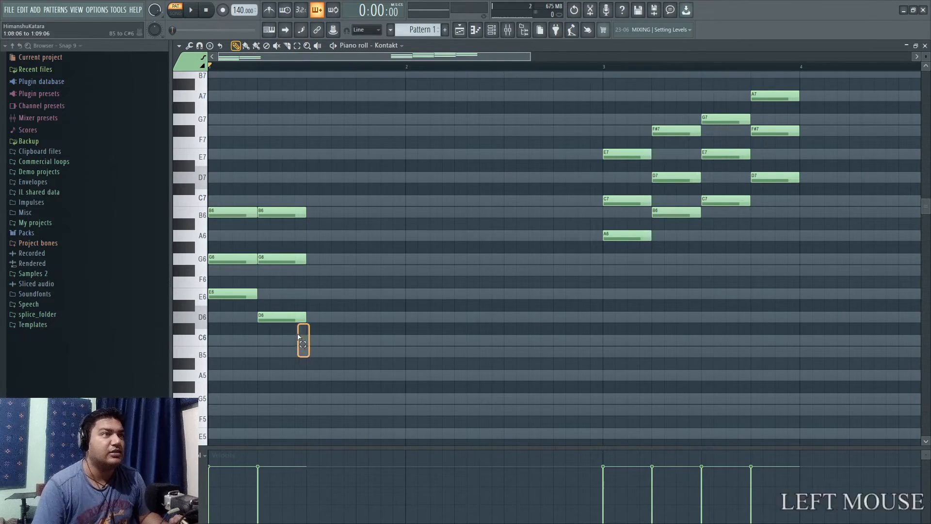
key(ctrl+Up)
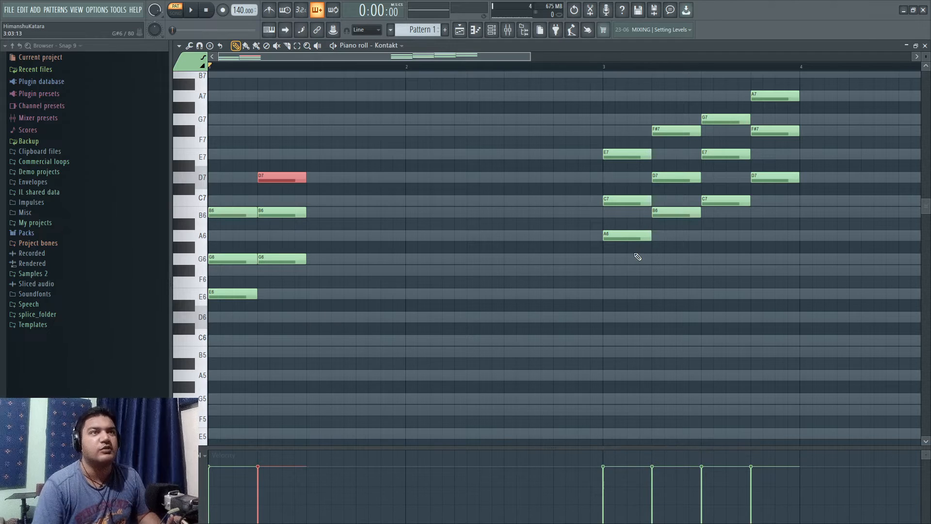
Move the B6-D7-F#7 and D7-F#7-A7 chords from bar 3 to beats 3 and 4 of bar 1.
drag(674, 240, 655, 121)
click(660, 213)
drag(660, 212, 325, 222)
drag(785, 202, 758, 95)
drag(751, 181, 362, 189)
scroll(359, 439, up, 2)
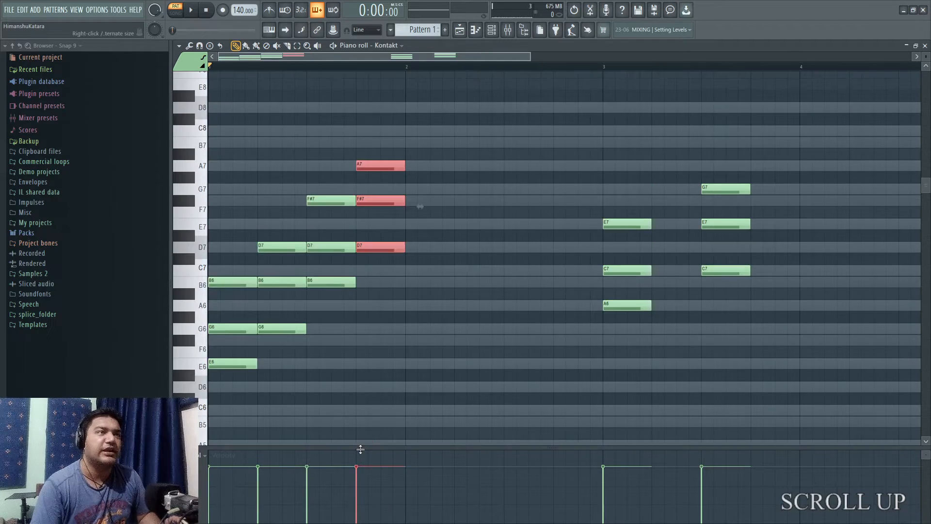
scroll(369, 439, down, 2)
scroll(378, 430, up, 1)
right_click(412, 391)
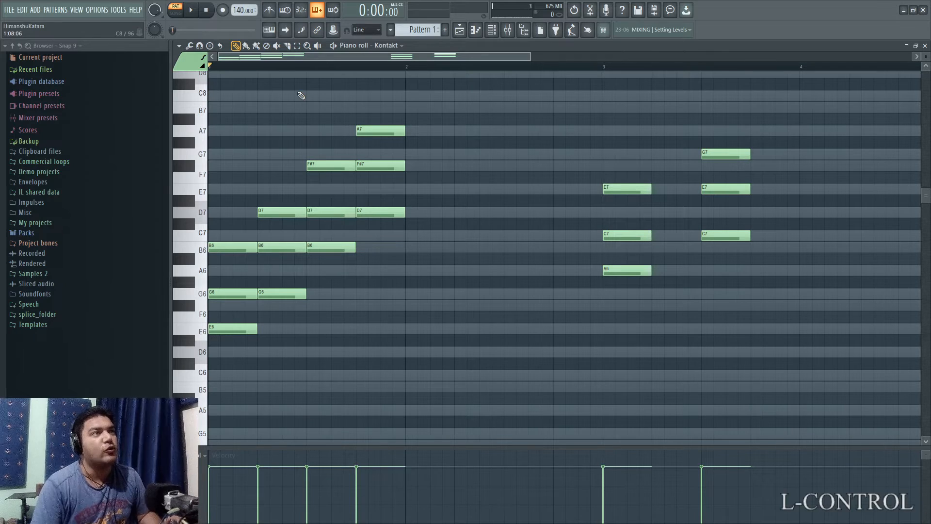
Lower the F#7 notes of the third and fourth chords and the fourth chord's A7 by one octave.
drag(301, 92, 417, 170)
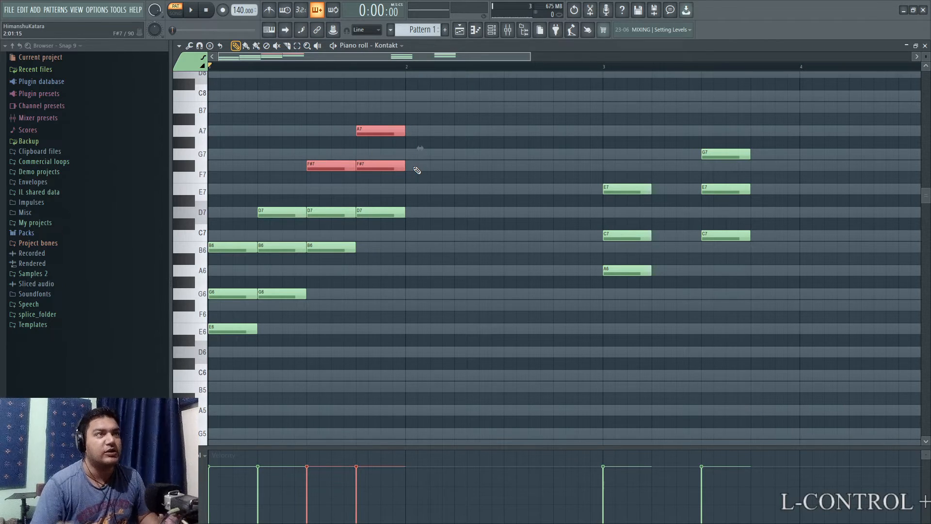
key(ctrl+Down)
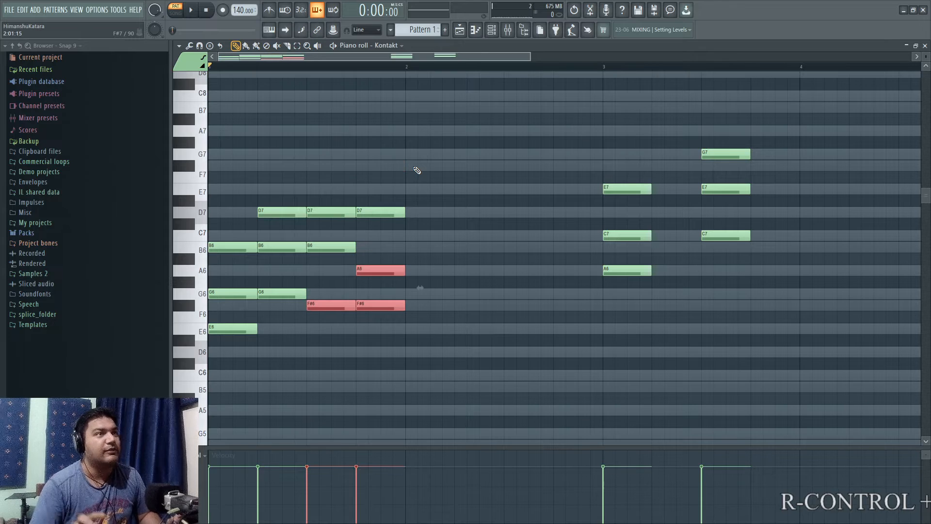
right_click(453, 276)
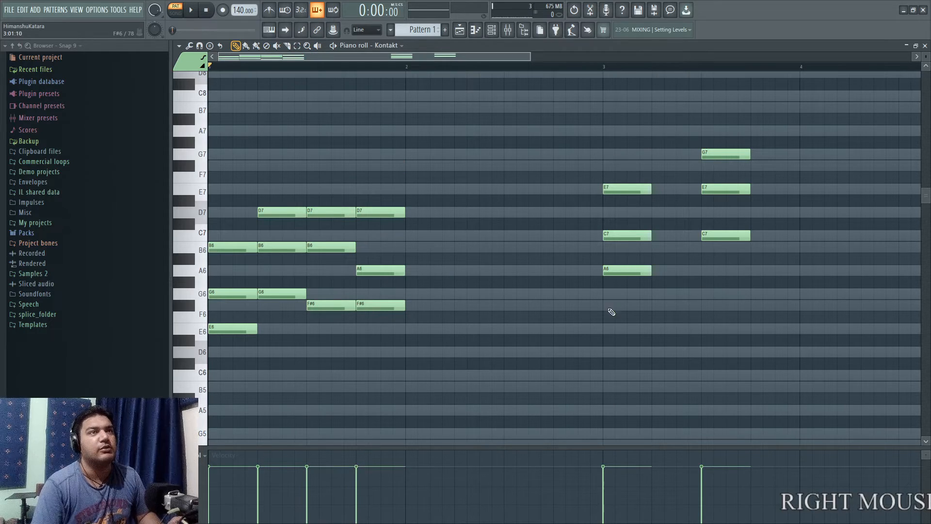
Delete the two remaining chords in bar 3, A6-C7-E7 and C7-E7-G7.
right_click(626, 270)
right_click(625, 236)
right_click(626, 189)
right_click(726, 153)
right_click(726, 189)
right_click(726, 236)
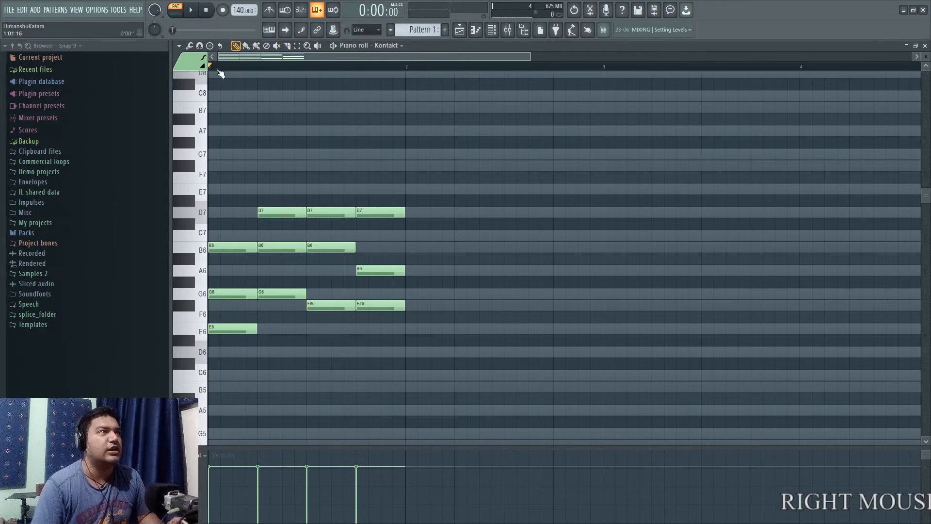
Play the pattern briefly, and cut the Serum channel's notes in the channel rack.
click(191, 12)
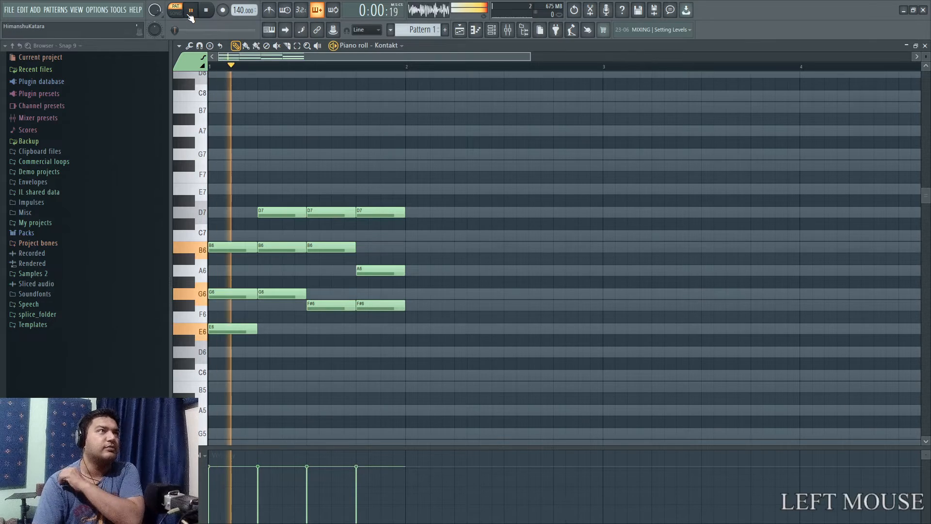
click(206, 12)
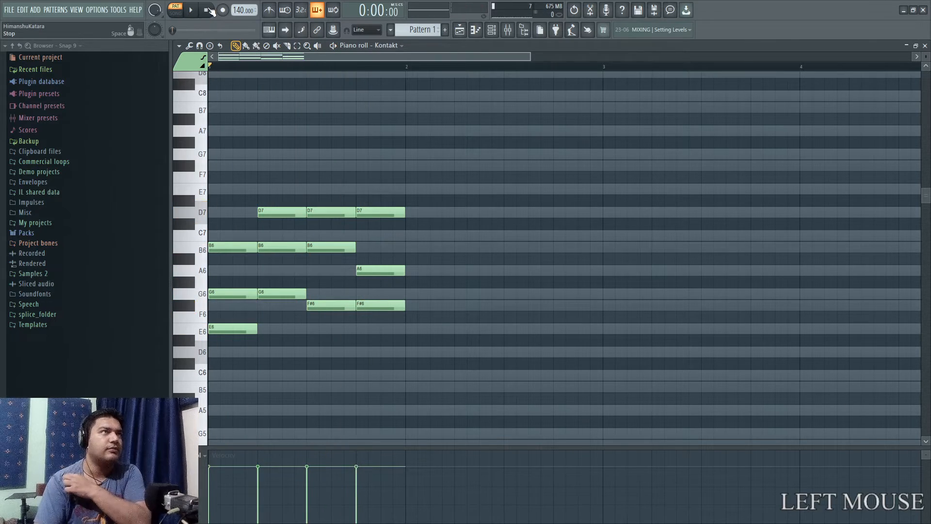
click(507, 31)
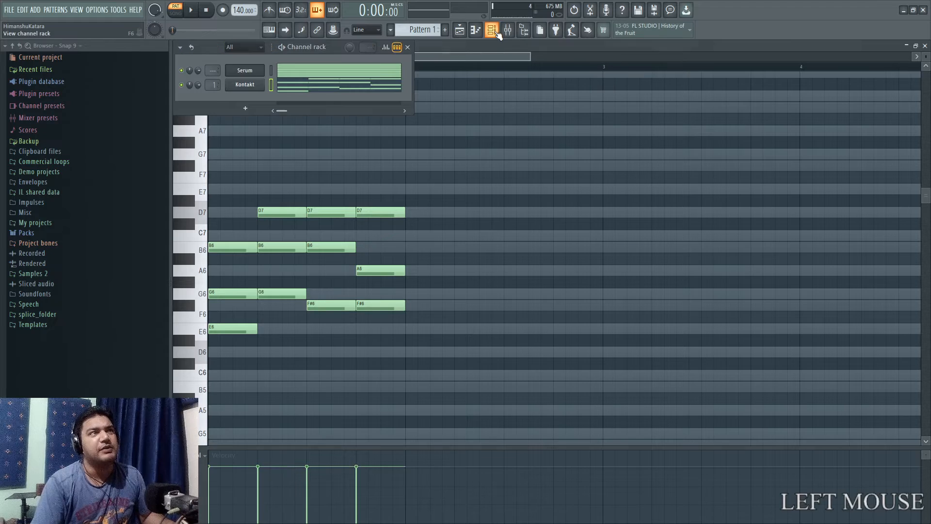
right_click(245, 71)
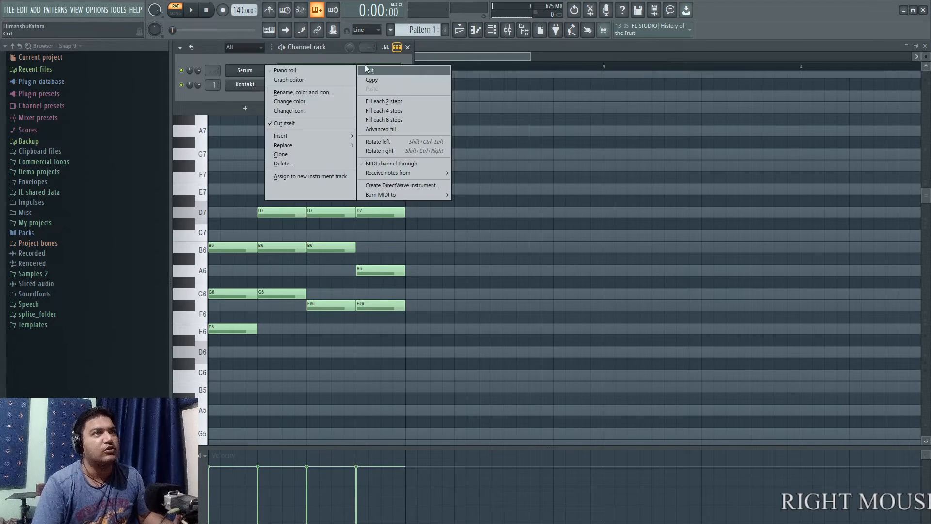
click(386, 71)
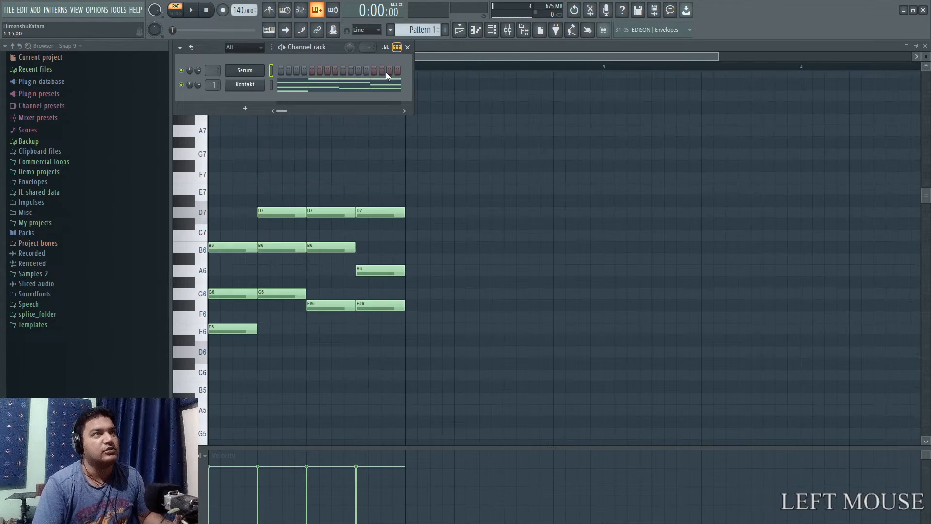
click(472, 61)
Play back the four Kontakt chords on their own and stop playback.
click(191, 10)
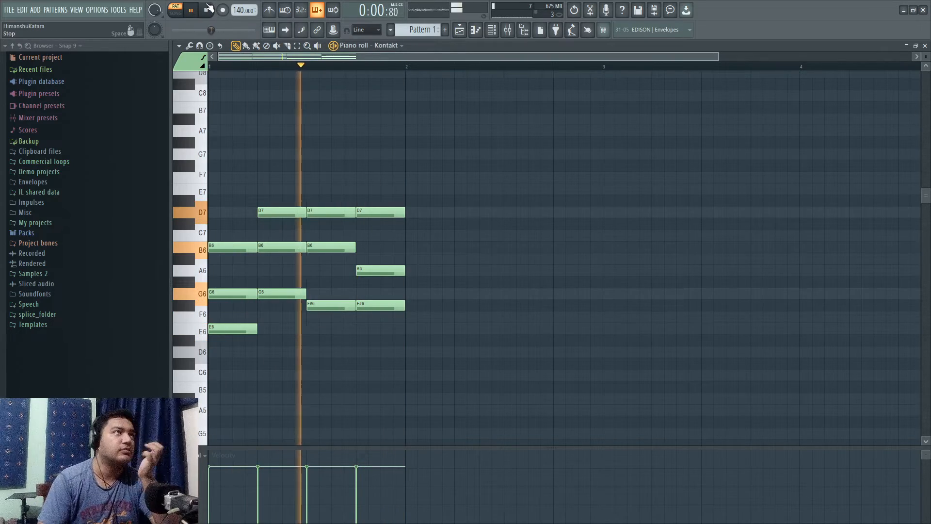
click(206, 10)
key(space)
key(space)
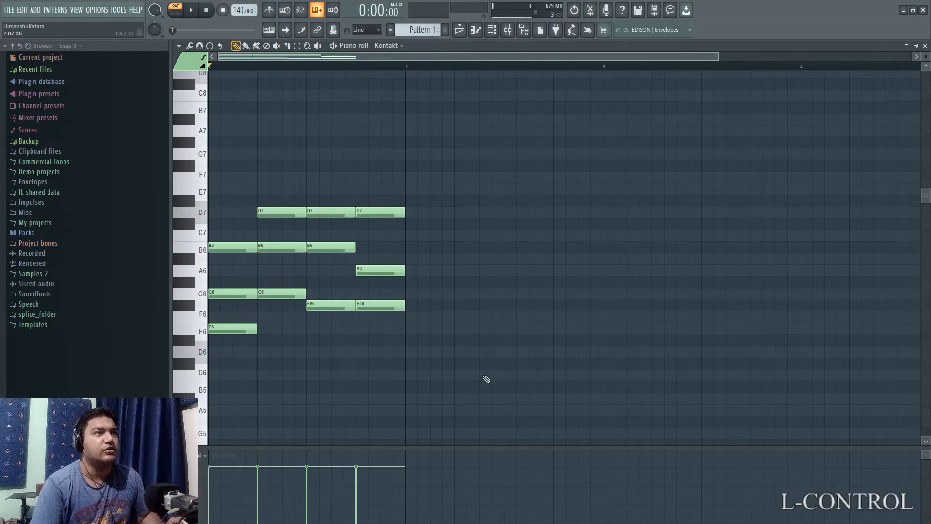
Select all notes and stretch them so each of the four chords lasts one full bar.
key(ctrl+a)
scroll(501, 355, down, 2)
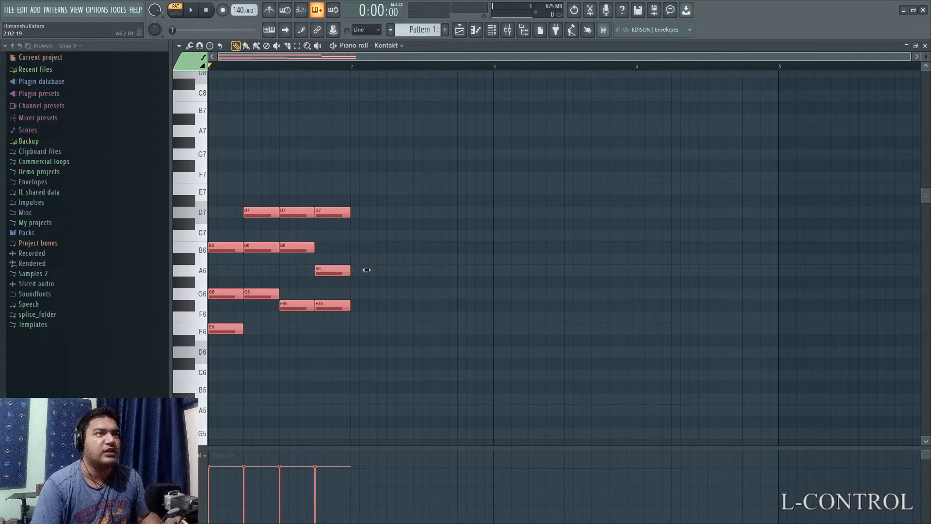
alt+drag(364, 268, 781, 263)
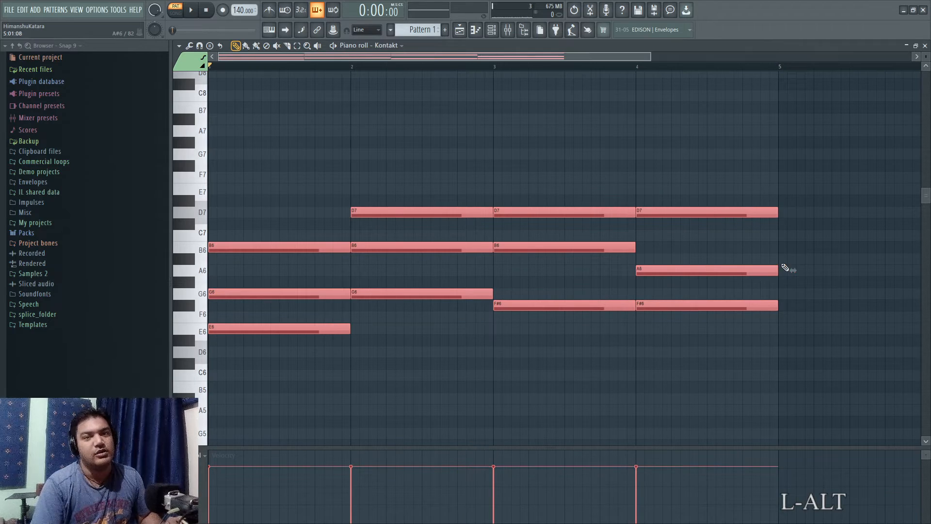
ctrl+scroll(666, 348, down, 3)
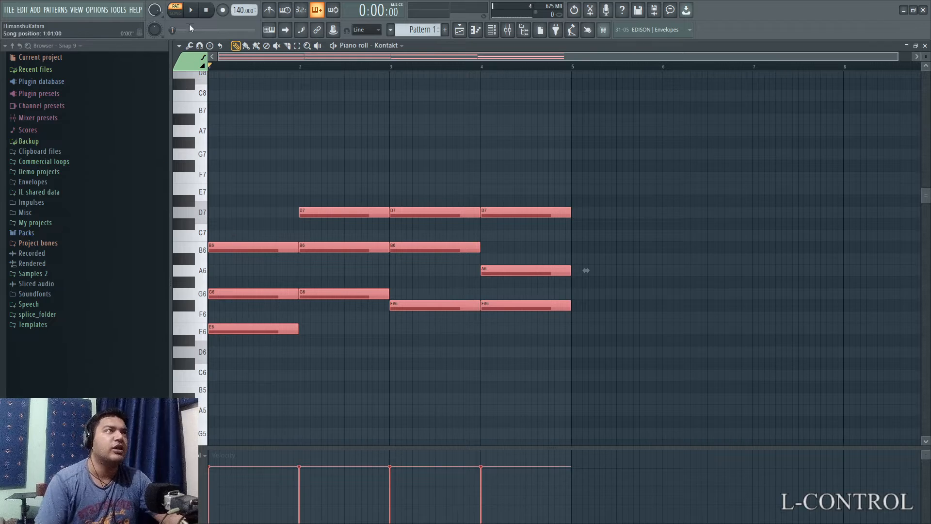
Play back the four one-bar chords, and delete all of their notes from the piano roll.
click(192, 11)
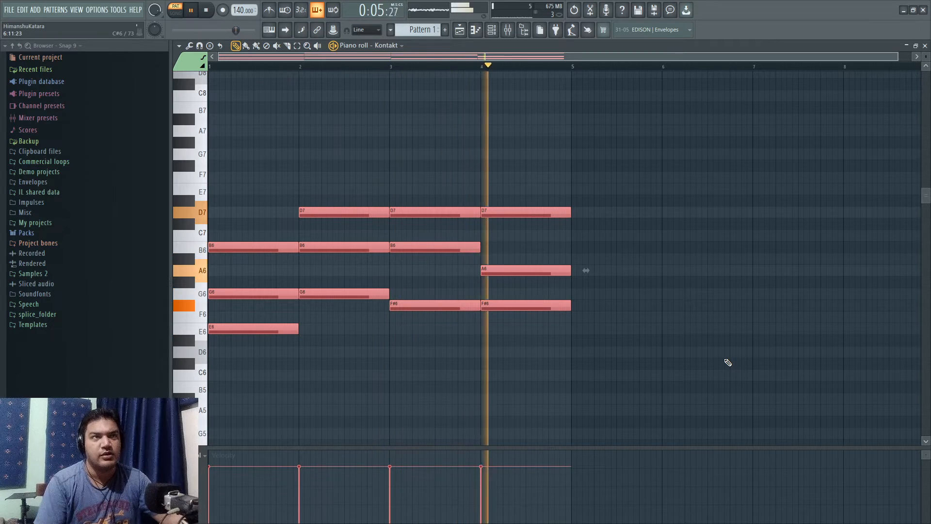
click(206, 10)
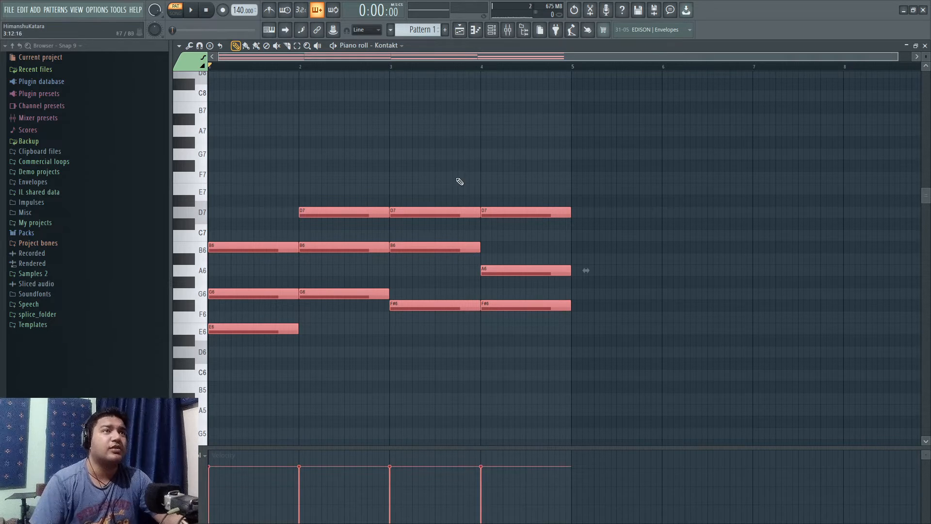
mouse_move(515, 150)
mouse_down()
mouse_move(509, 310)
mouse_move(435, 370)
mouse_move(357, 381)
mouse_move(268, 377)
mouse_up()
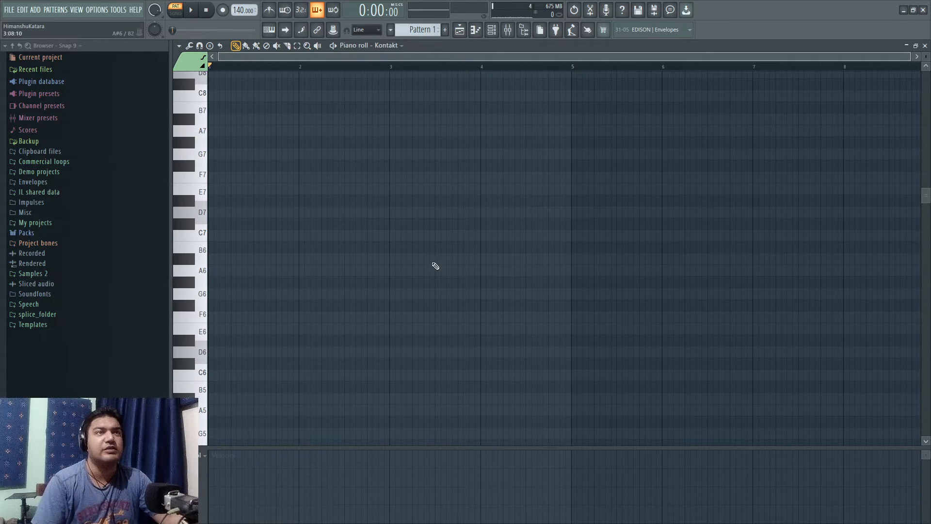
Change the piano roll's scale highlighting to the Major scale with D as the root note.
key(super+KP_Add)
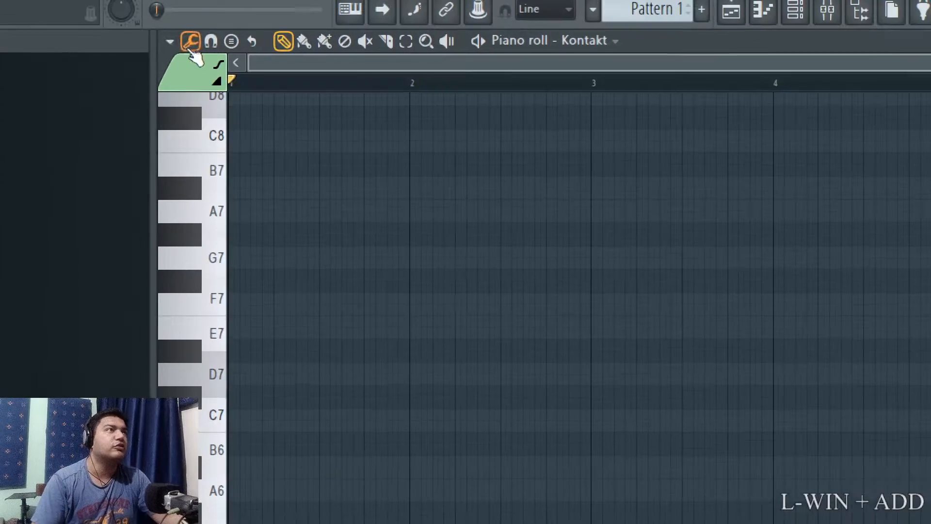
click(179, 45)
mouse_move(199, 124)
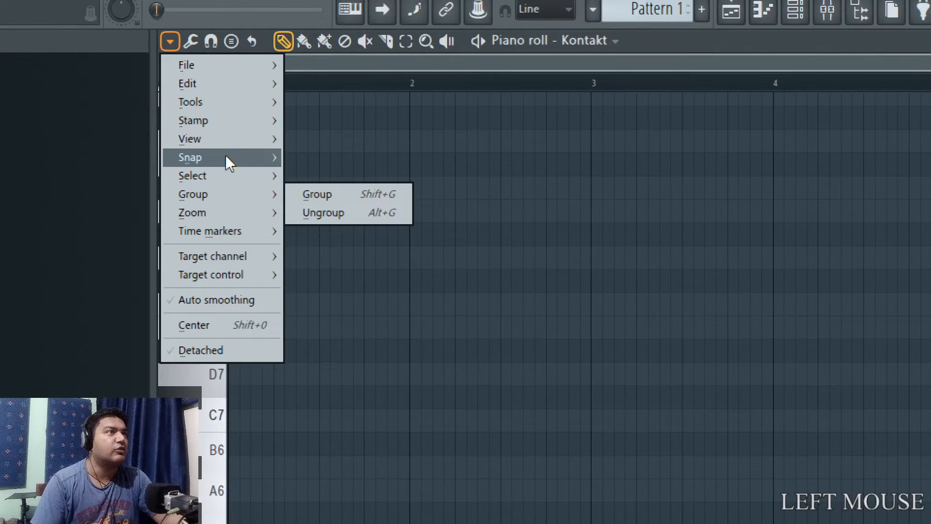
mouse_move(237, 137)
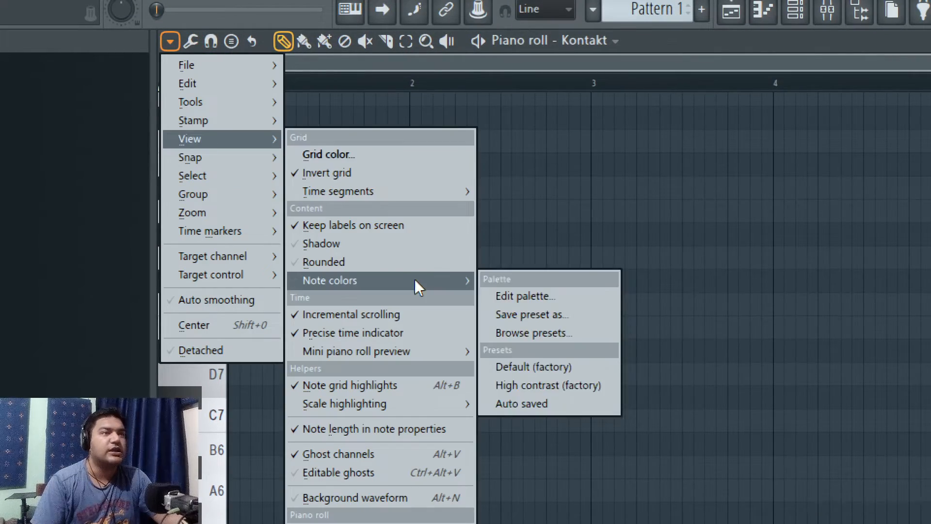
mouse_move(418, 407)
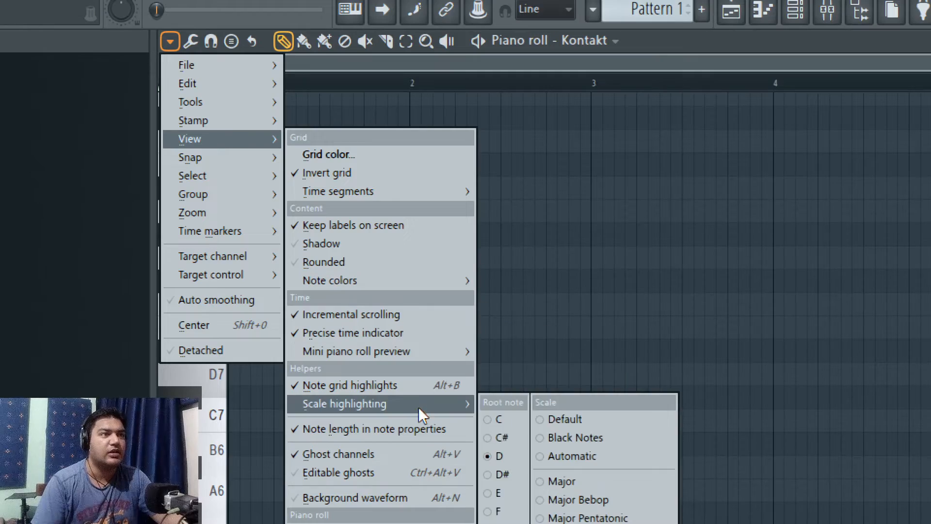
key(super+KP_Subtract)
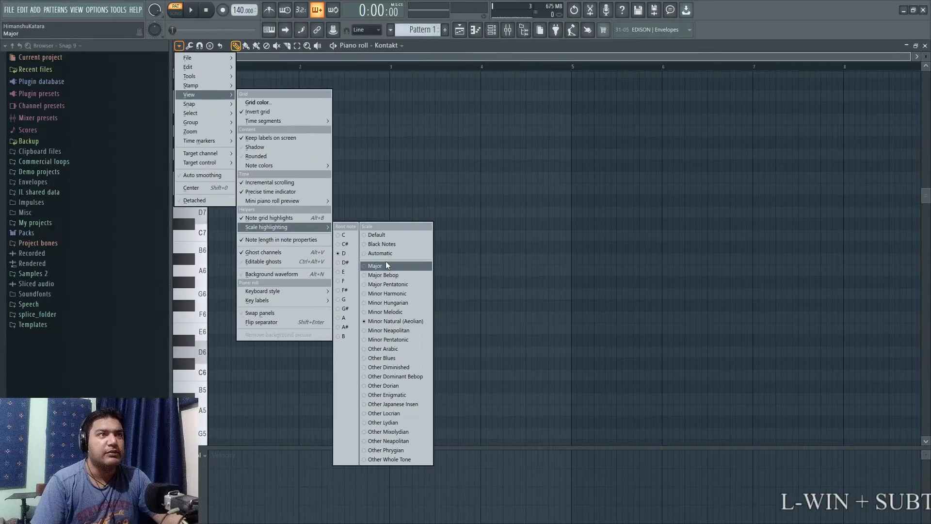
click(386, 266)
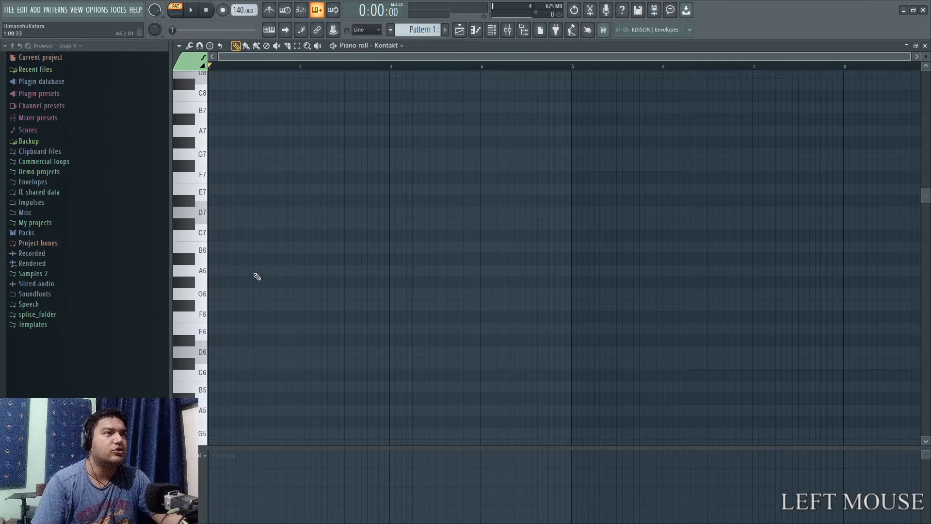
key(super+KP_Add)
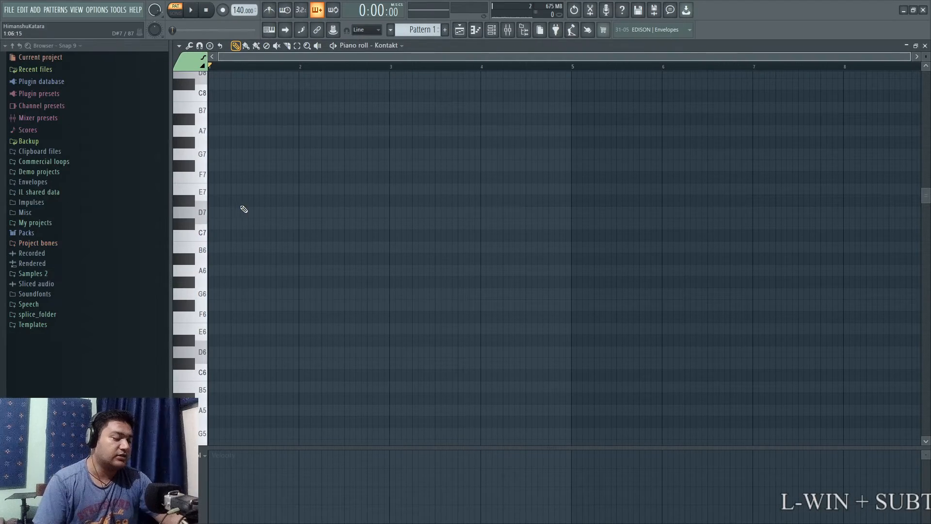
key(super+KP_Add)
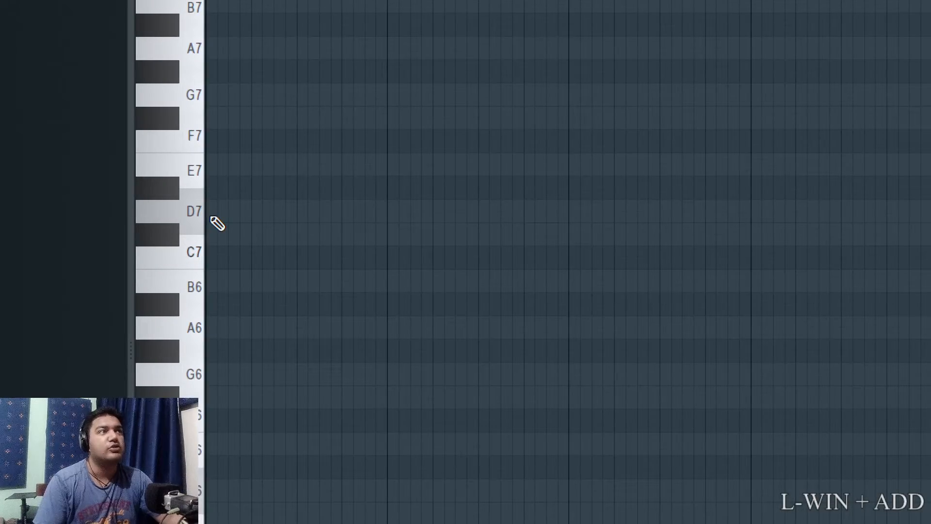
Draw the D major triad in bar 1 with one-bar notes D6, F#6 and A6.
key(super+KP_Subtract)
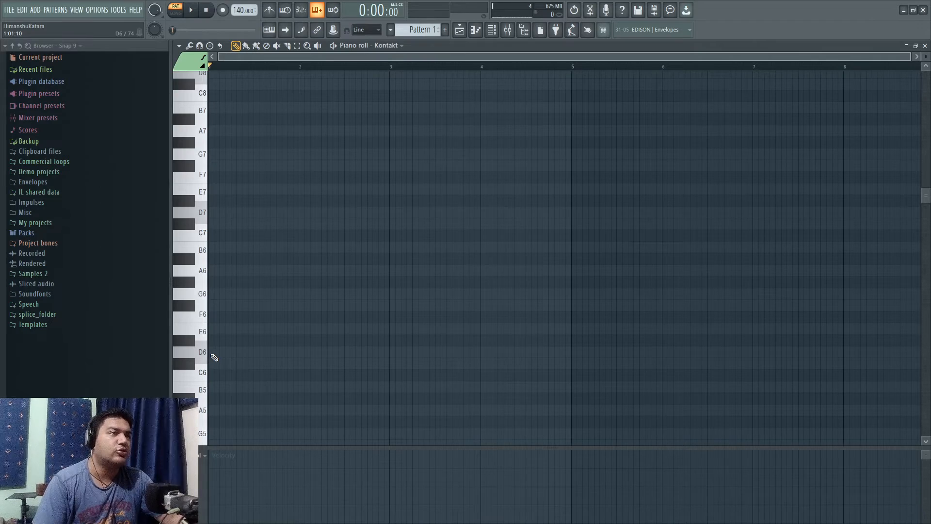
key(super+KP_Add)
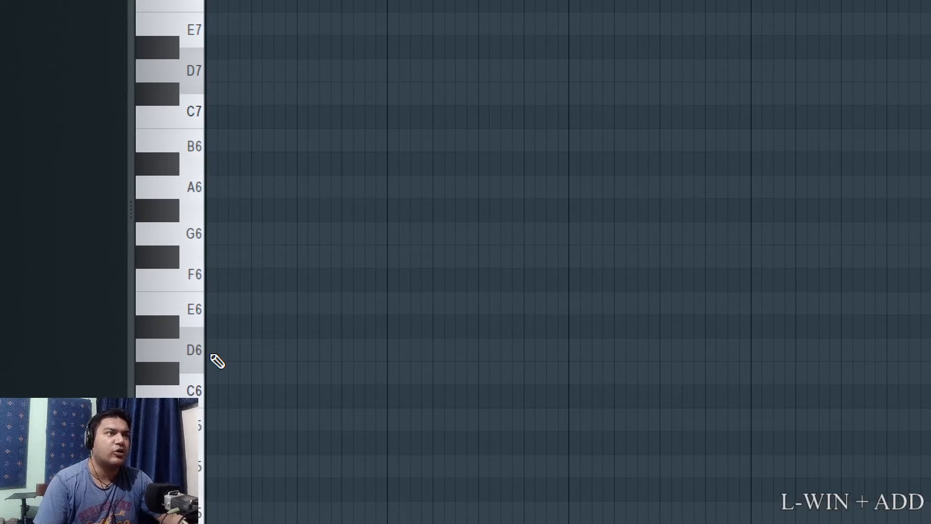
click(213, 357)
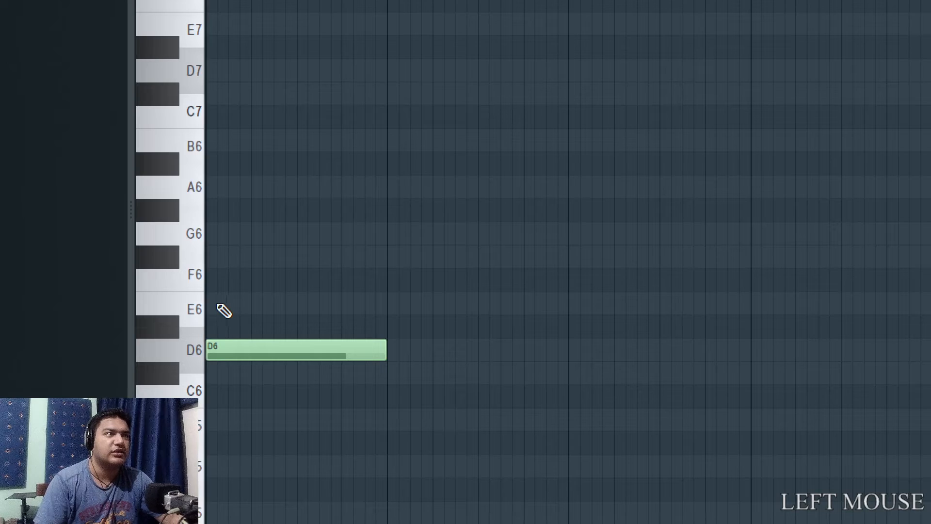
click(211, 256)
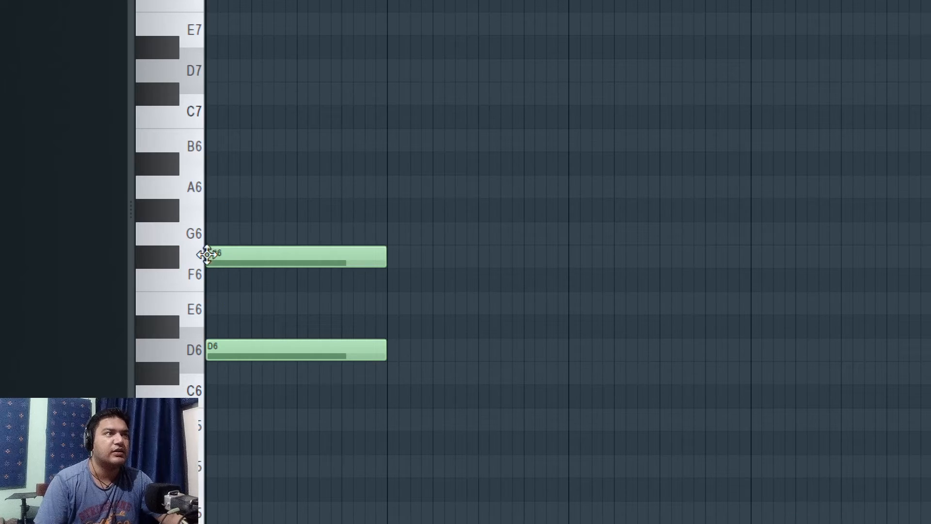
click(212, 189)
Add one-bar triads E6, G6, B6 in bar 2 and F#6, A6, C#7 in bar 3.
click(394, 304)
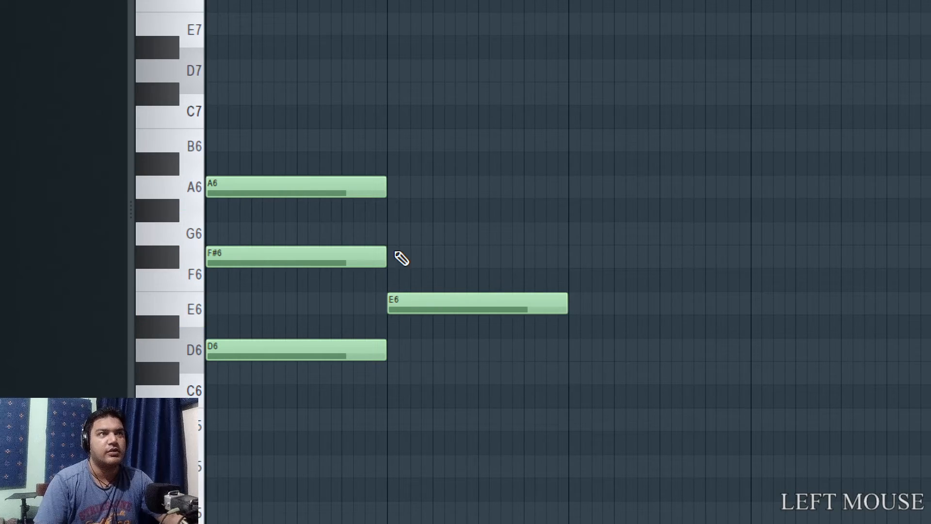
drag(397, 257, 388, 213)
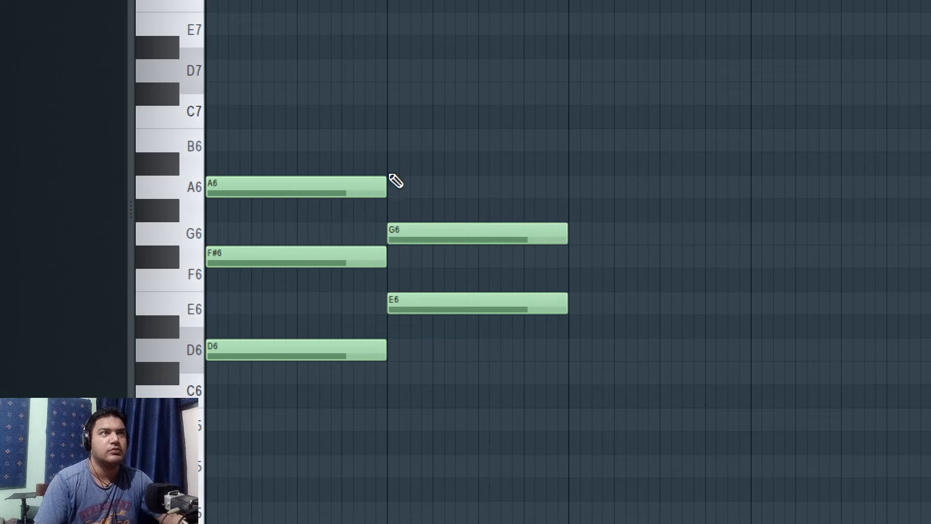
click(393, 140)
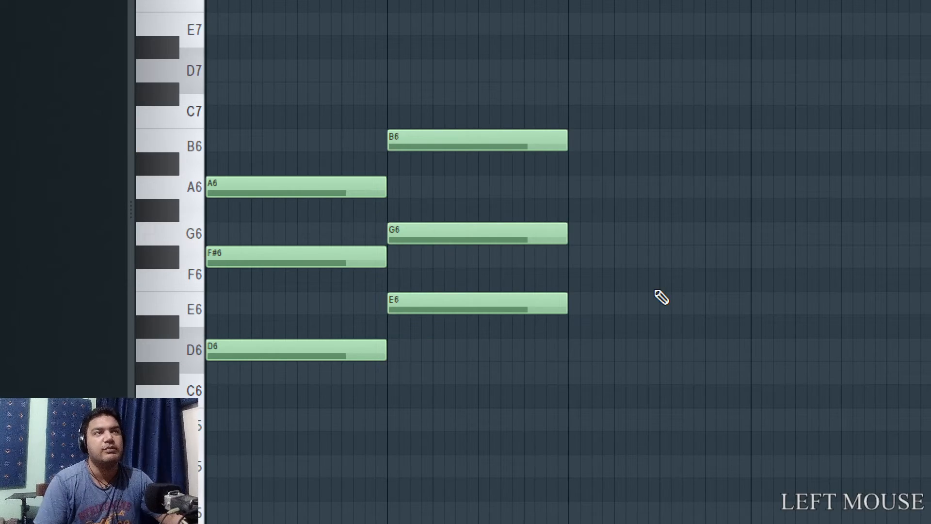
click(572, 256)
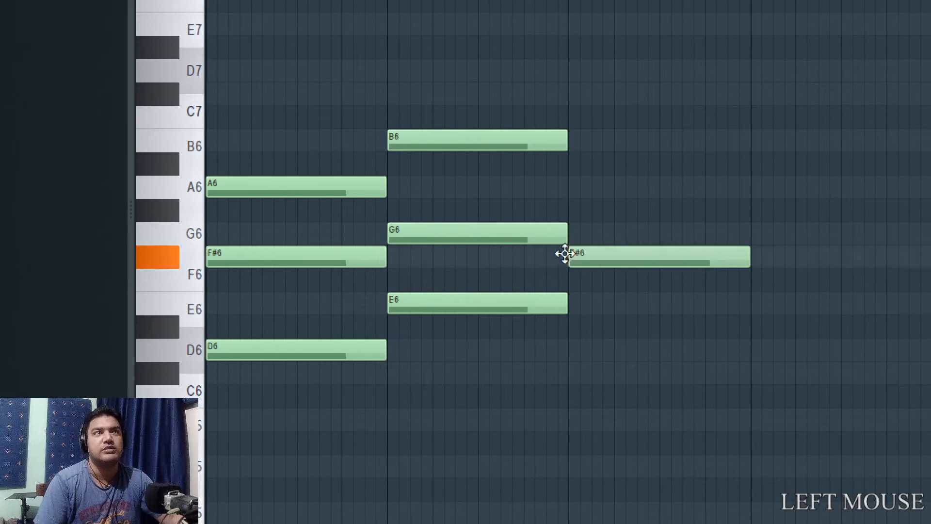
click(574, 188)
click(577, 97)
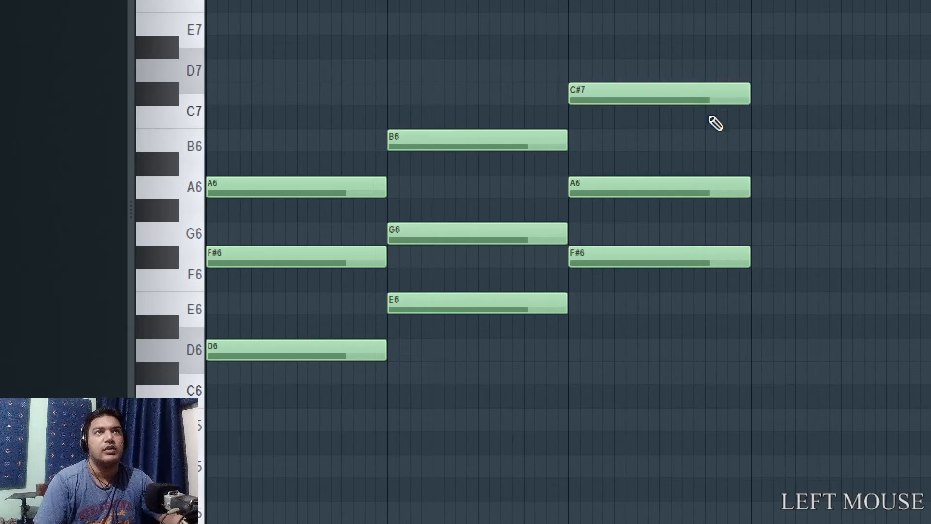
Add one-bar triads G6, B6, D7 in bar 4 and A6, C#7, E7 in bar 5.
key(super+KP_Subtract)
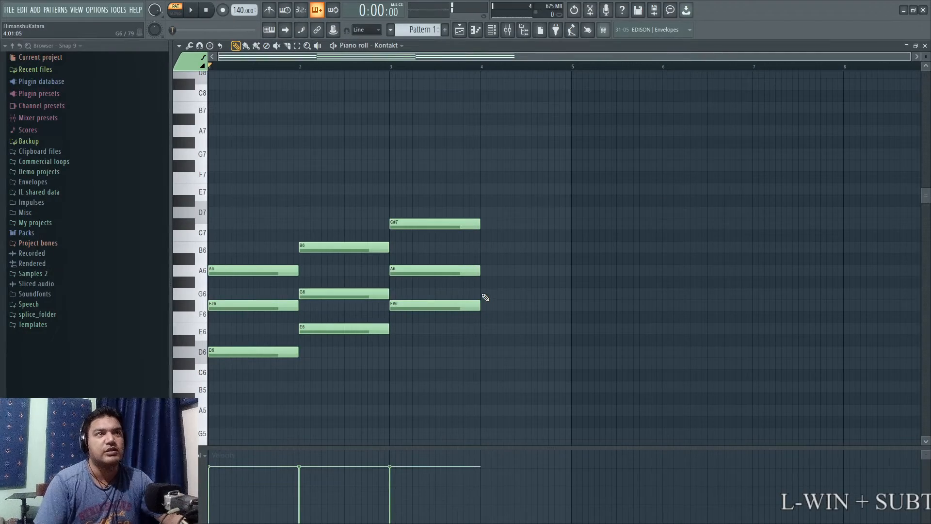
click(484, 294)
click(484, 248)
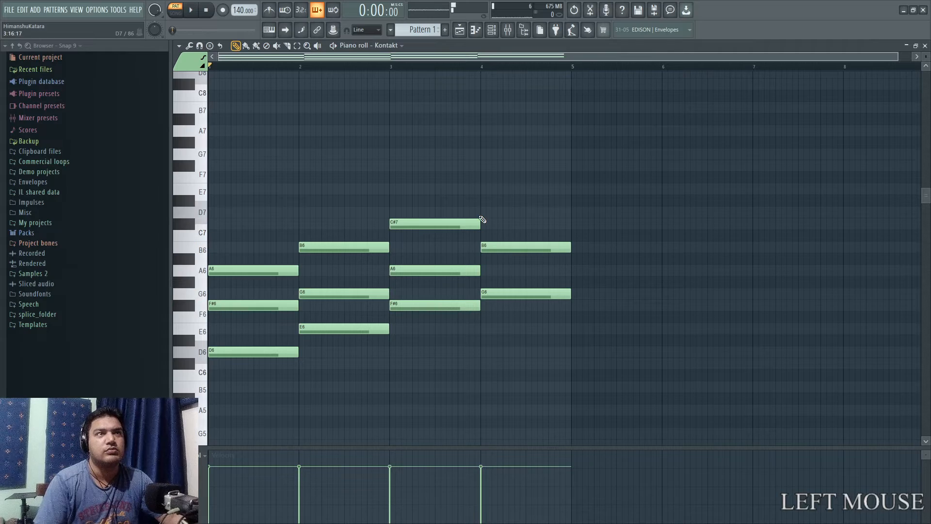
click(483, 212)
click(574, 270)
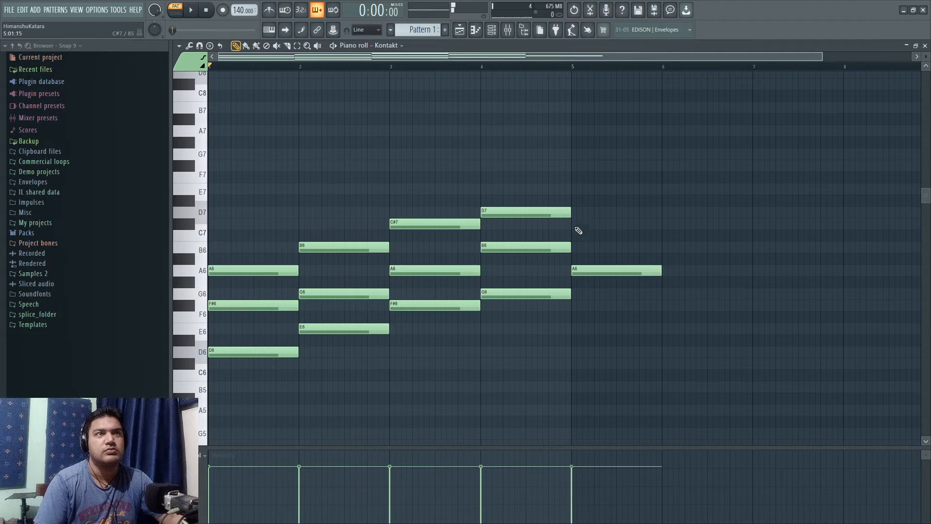
click(575, 224)
click(582, 189)
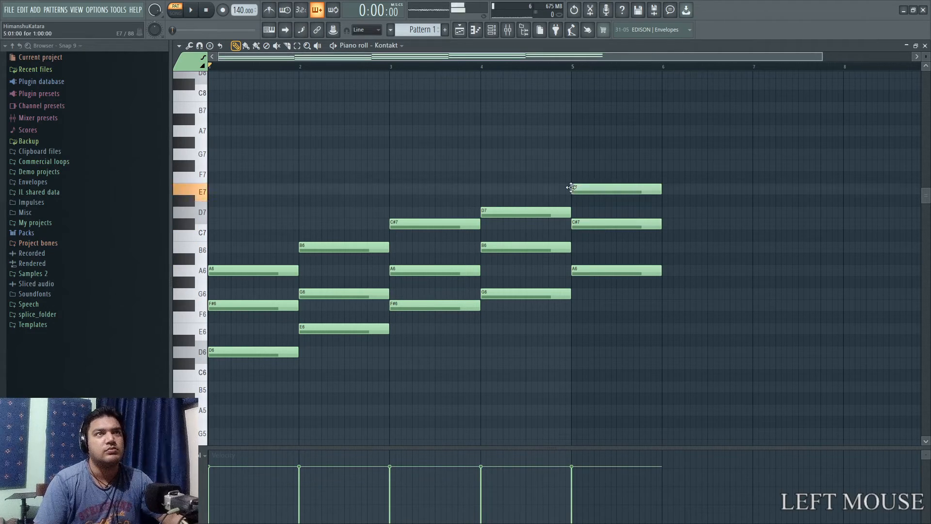
Add one-bar triads B6, D7, F#7 in bar 6 and C#7, E7, G7 in bar 7.
click(664, 247)
click(667, 213)
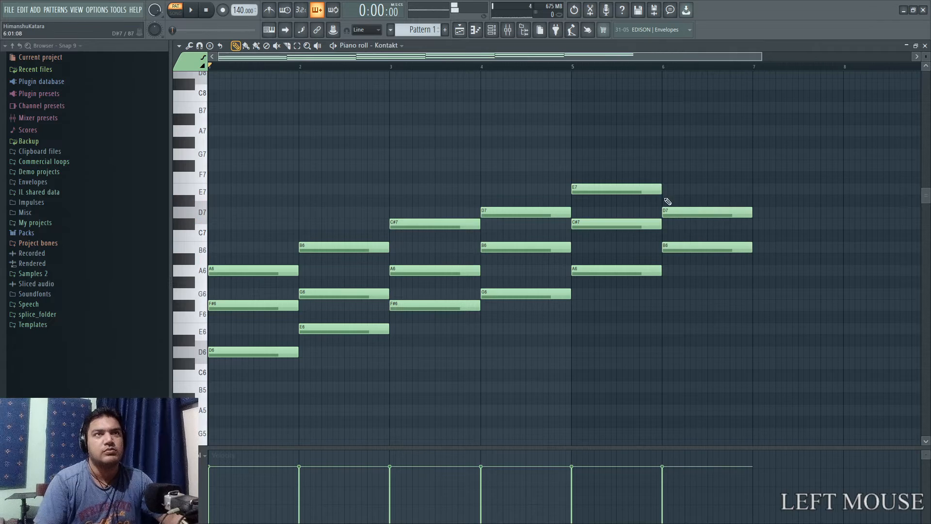
click(666, 168)
click(755, 224)
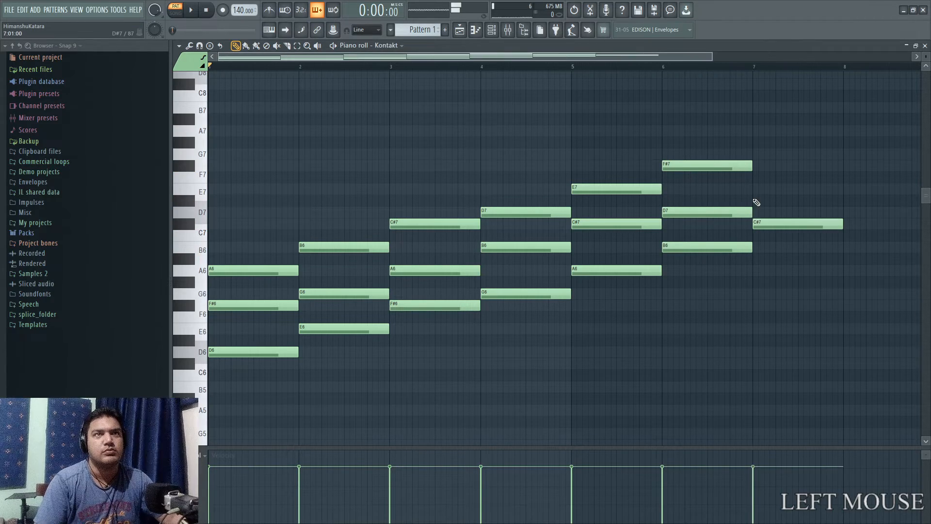
click(756, 191)
click(755, 154)
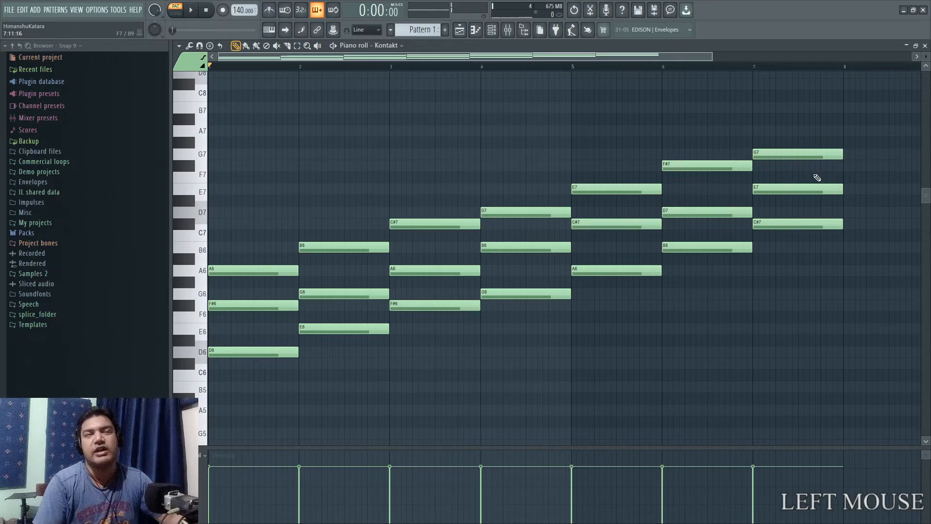
Delete the three notes of the diminished triad in bar 7.
key(super+KP_Add)
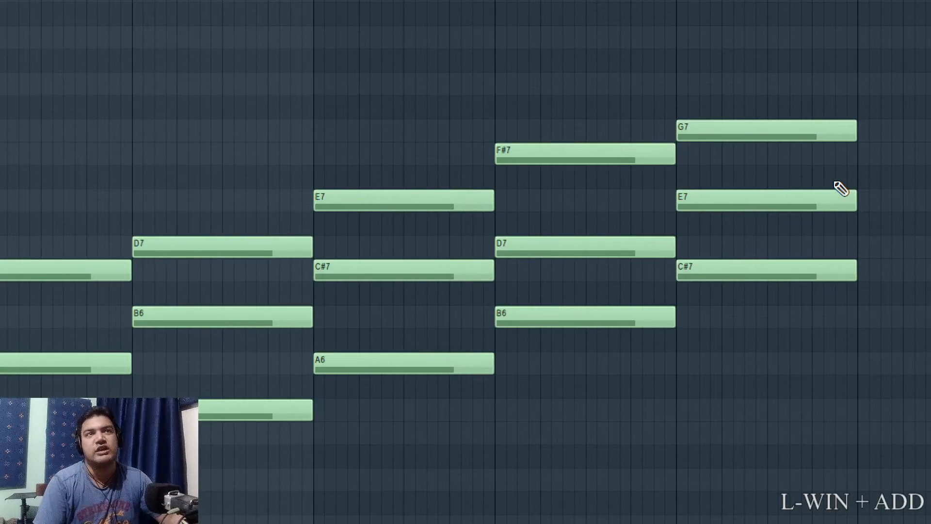
key(super+KP_Subtract)
right_click(809, 154)
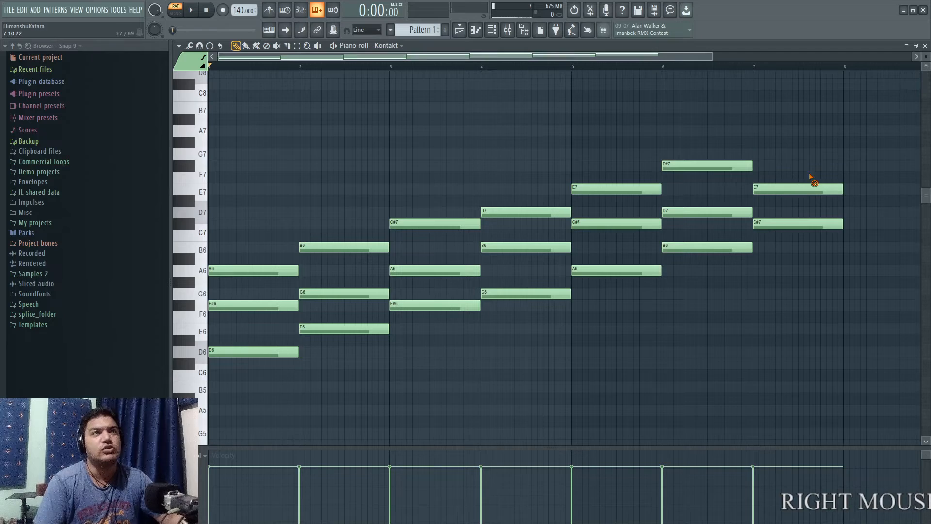
right_click(809, 189)
right_click(807, 224)
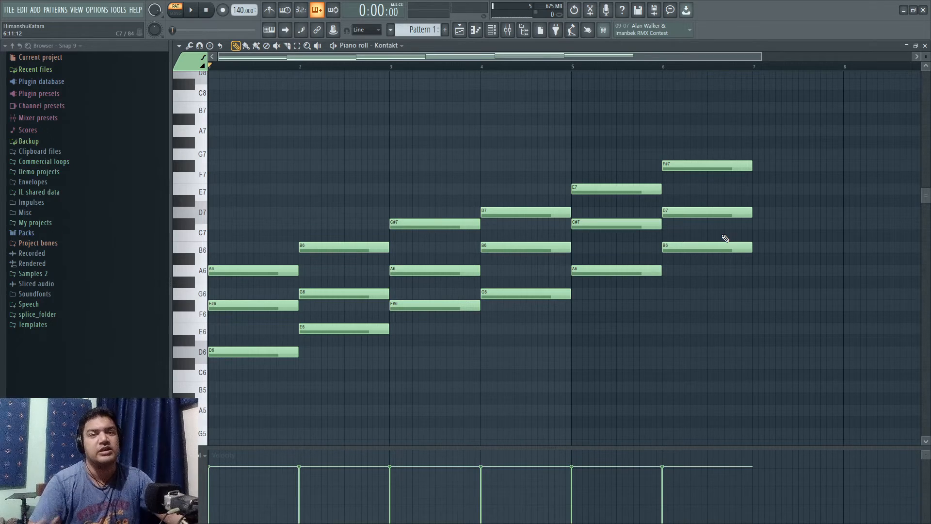
Delete all the remaining triad notes in bars 1 to 6, leaving the piano roll empty.
right_click(728, 166)
right_click(707, 247)
right_click(616, 224)
right_click(616, 270)
right_click(616, 189)
right_click(526, 293)
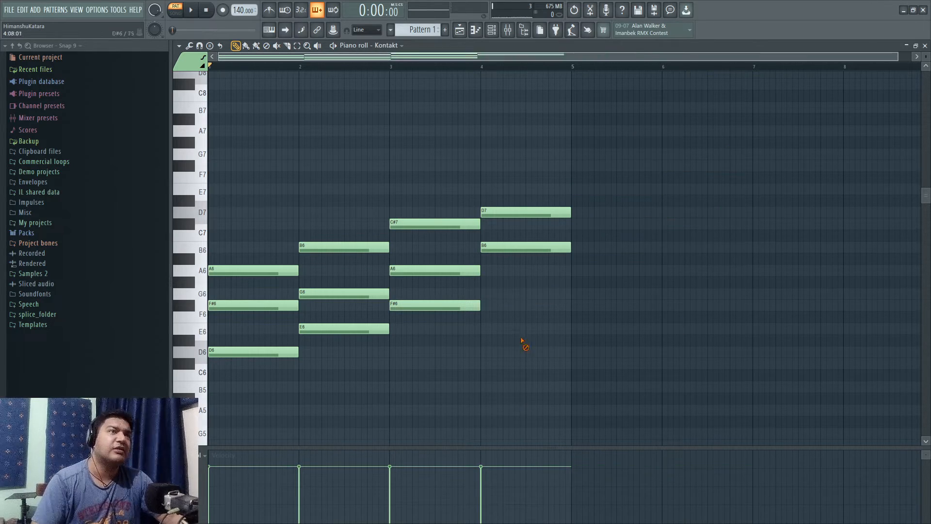
right_click(525, 212)
right_click(525, 247)
right_click(477, 224)
right_click(436, 270)
right_click(436, 305)
right_click(345, 247)
right_click(344, 293)
right_click(289, 270)
right_click(281, 305)
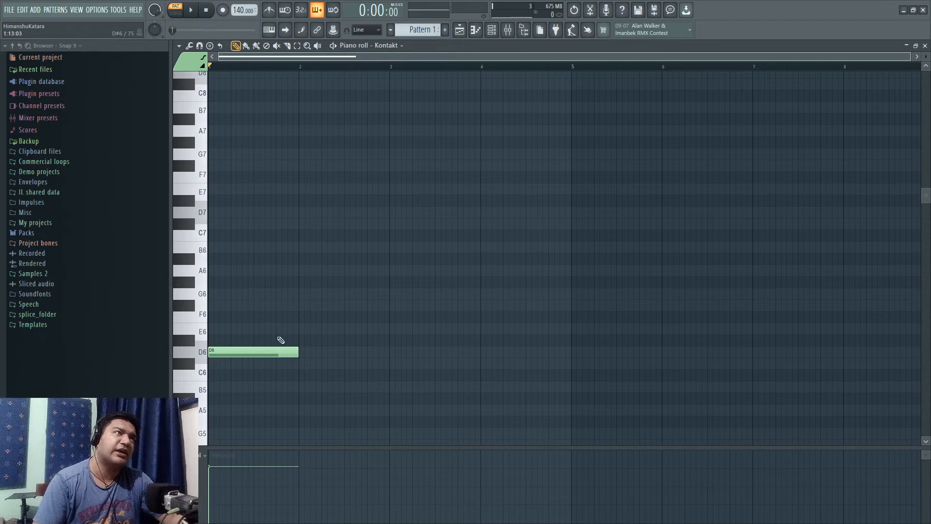
right_click(271, 352)
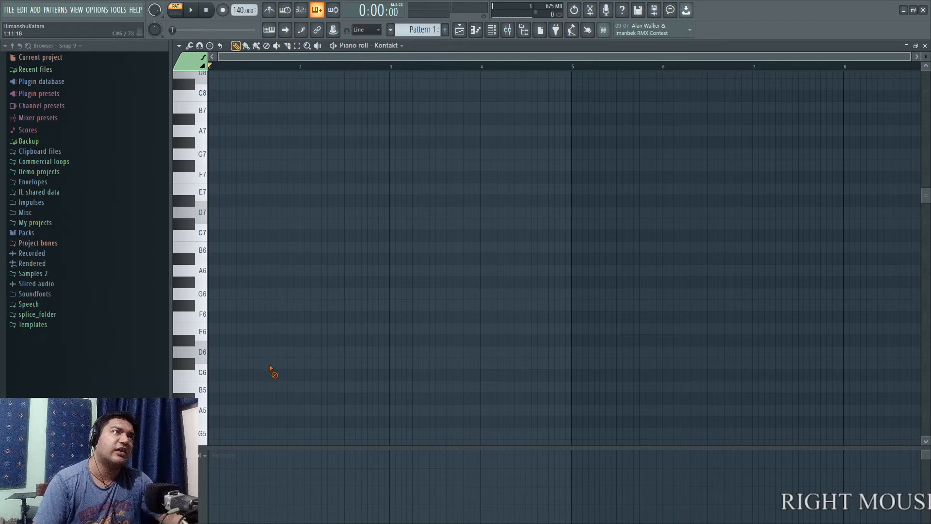
Stamp the Other Arabic scale into bar 1 with D6 as its root note.
click(199, 45)
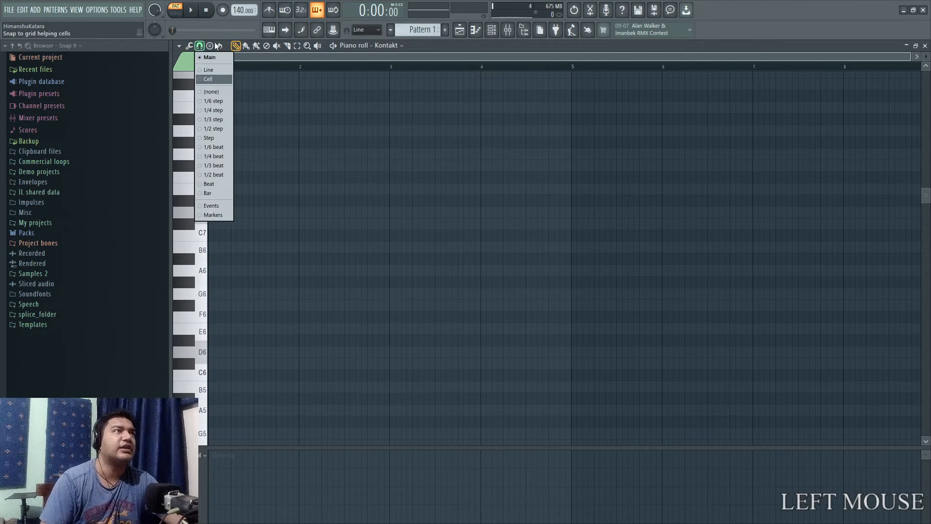
click(210, 45)
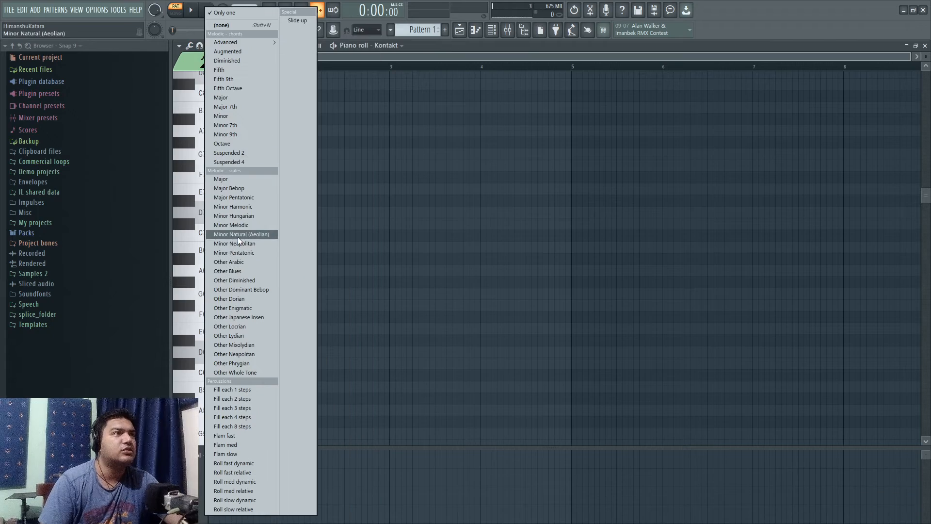
click(242, 264)
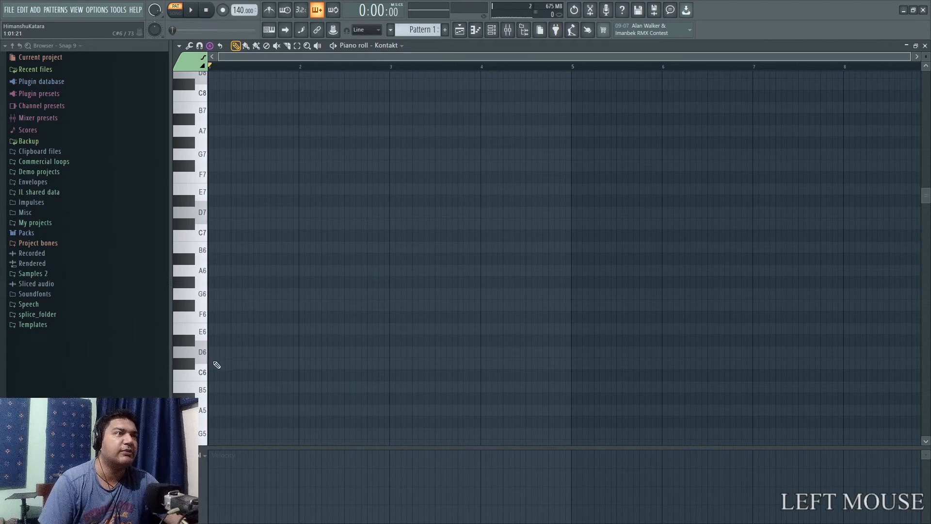
click(213, 352)
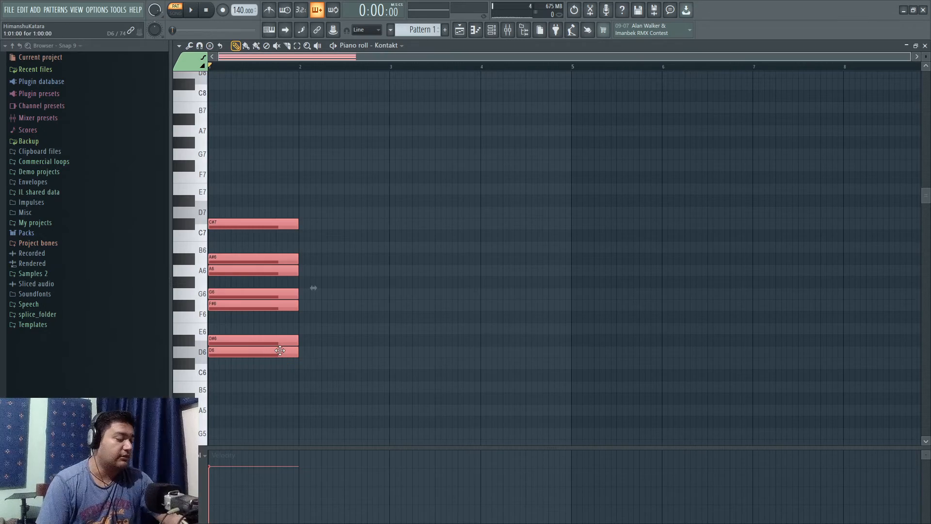
Deselect the stamped scale and draw a one-bar chord in bar 2 from its notes D6, F#6 and A6.
key(super+KP_Add)
right_click(324, 361)
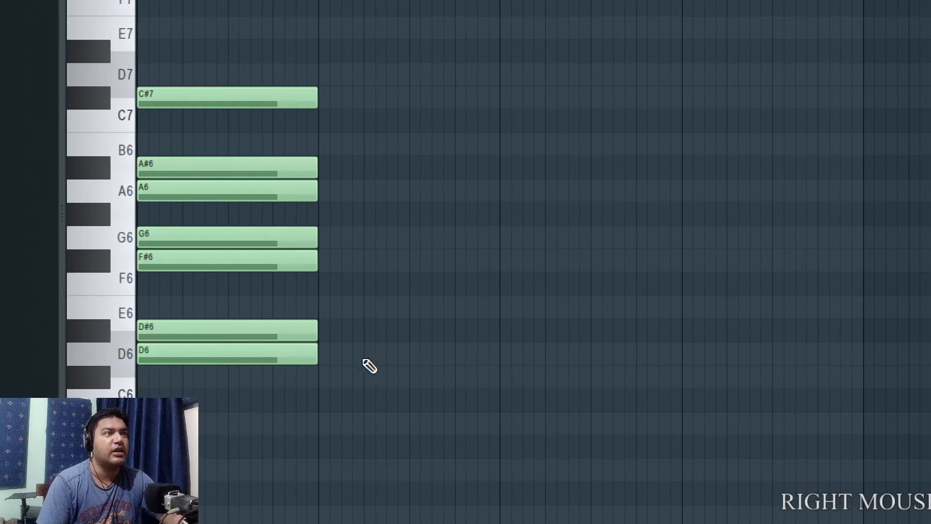
click(324, 345)
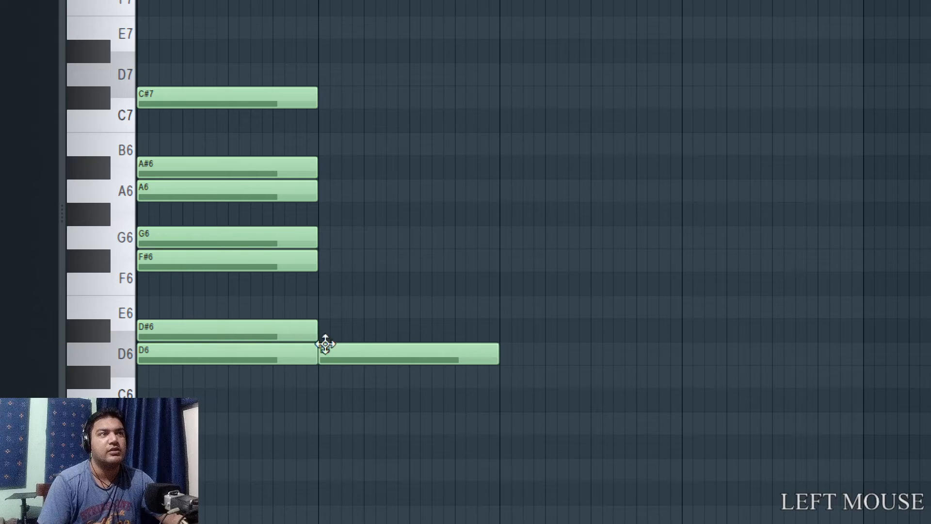
click(326, 259)
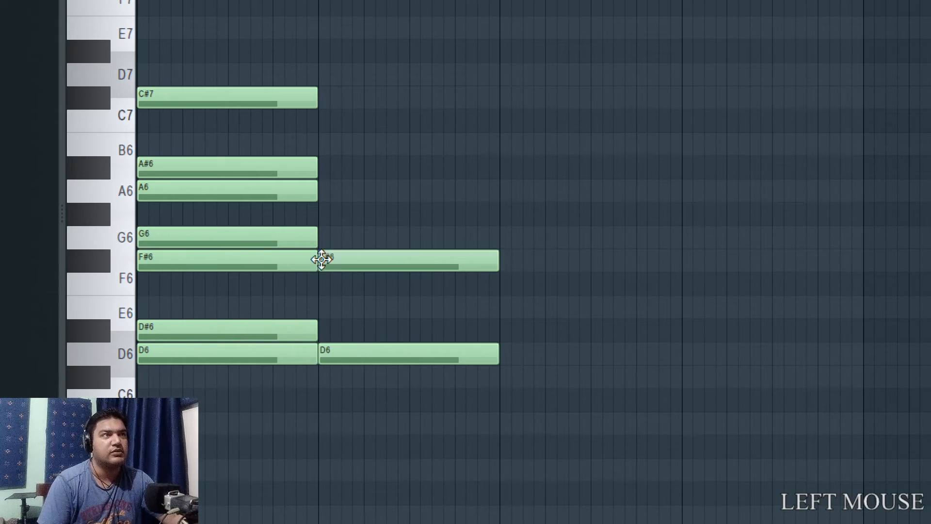
click(333, 196)
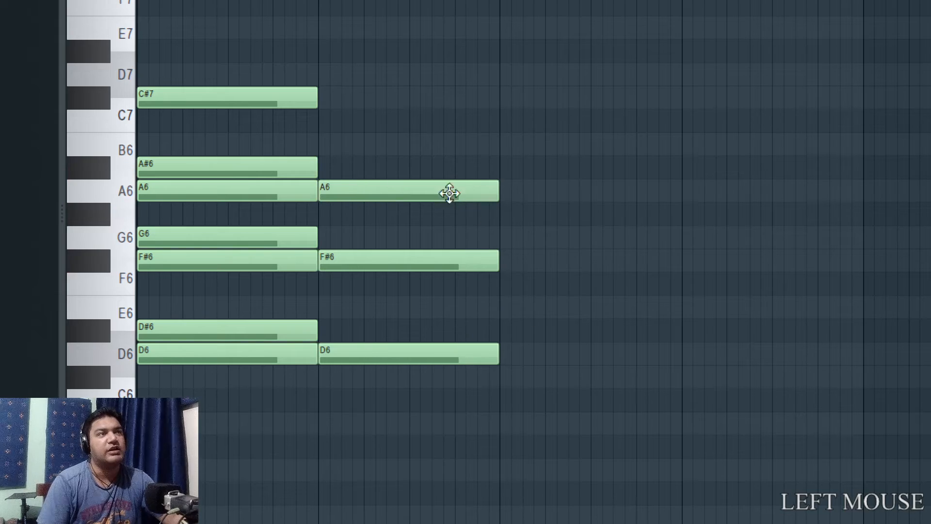
Draw a one-bar chord in bar 3 from the scale notes D#6, G6 and A#6.
click(502, 329)
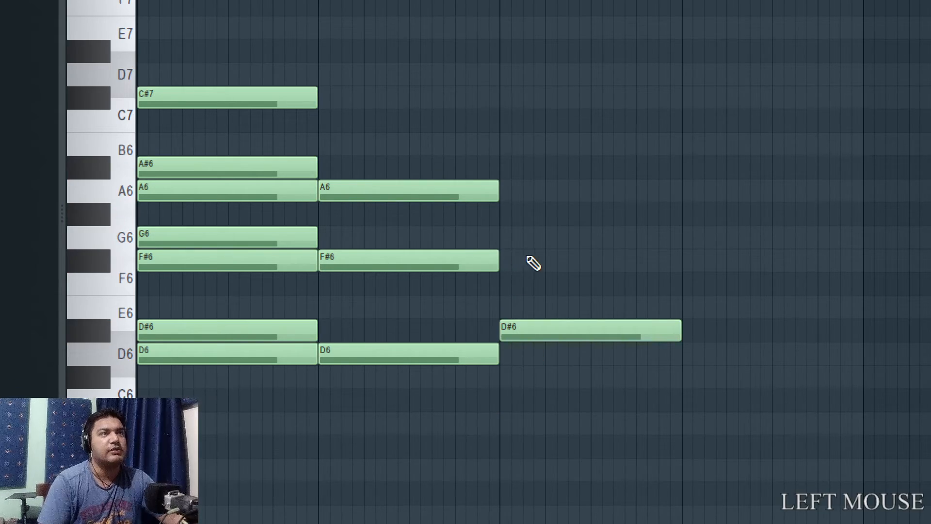
click(505, 241)
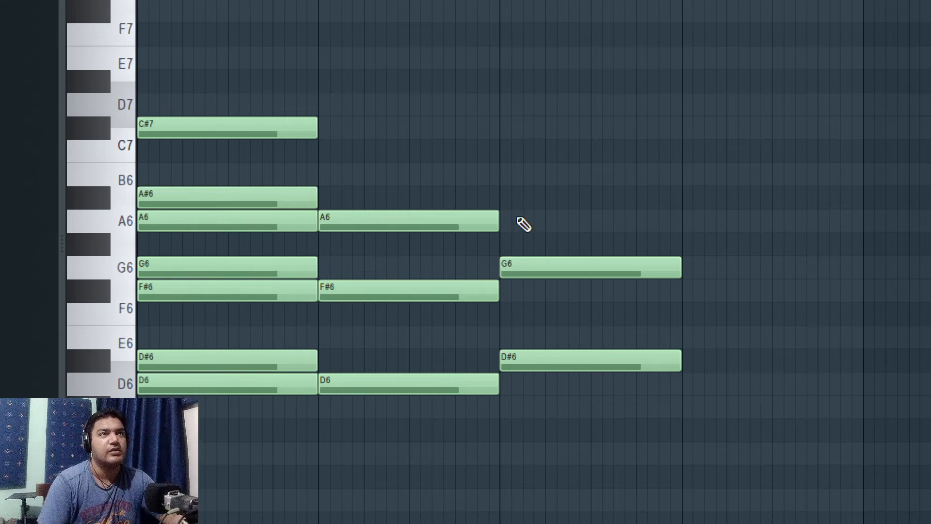
click(503, 216)
drag(503, 215, 501, 179)
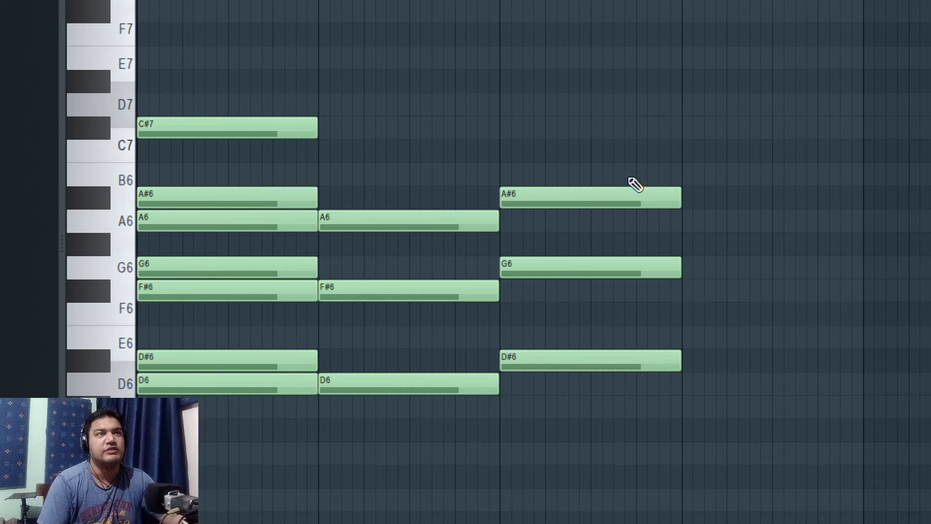
Draw a one-bar chord of G6, B6 and D6 in bar 4, and raise its D6 an octave to D7.
click(694, 266)
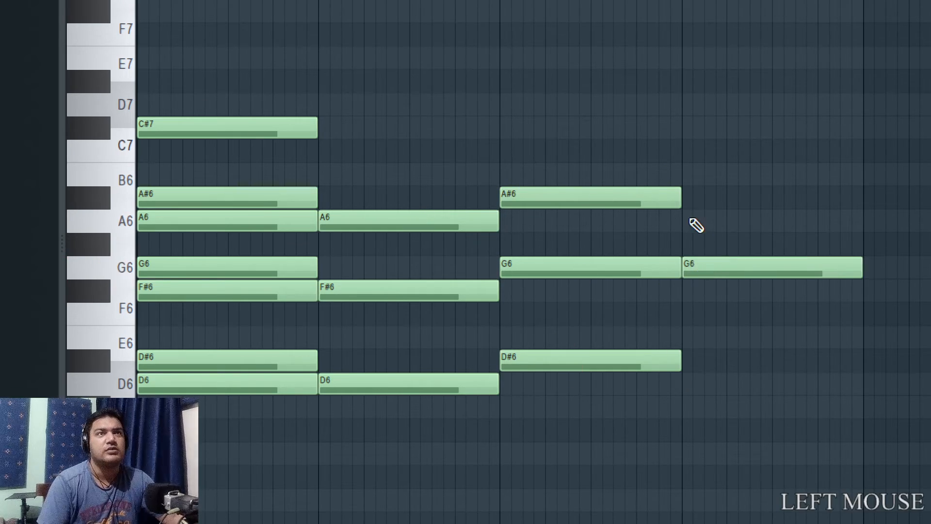
click(687, 182)
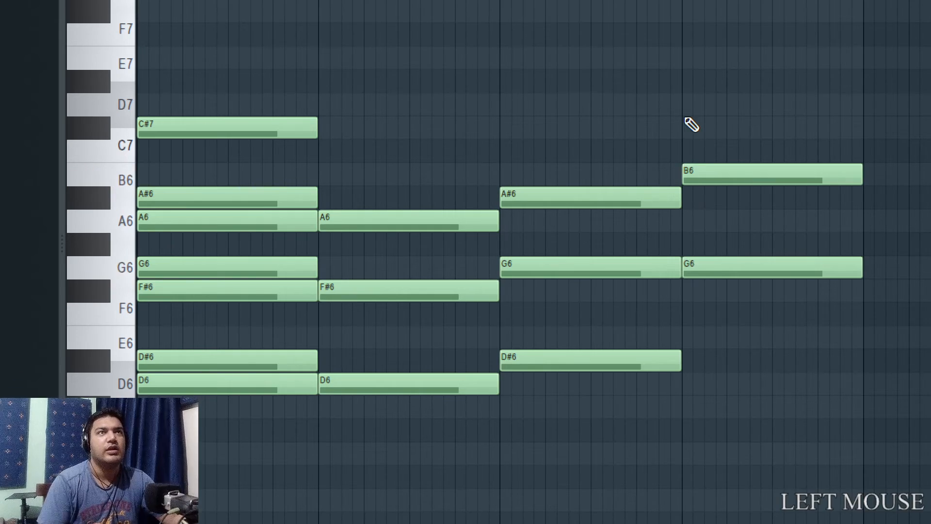
click(684, 384)
key(super+KP_Subtract)
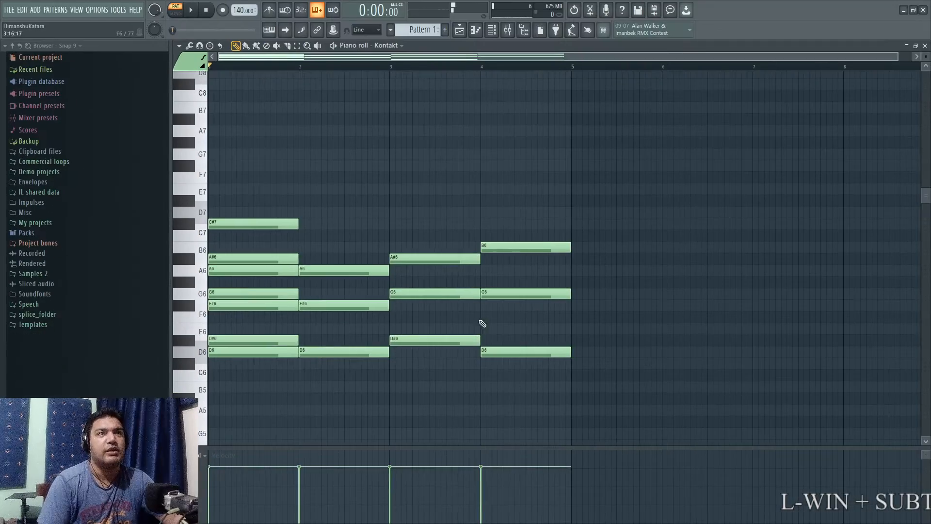
drag(505, 336, 513, 369)
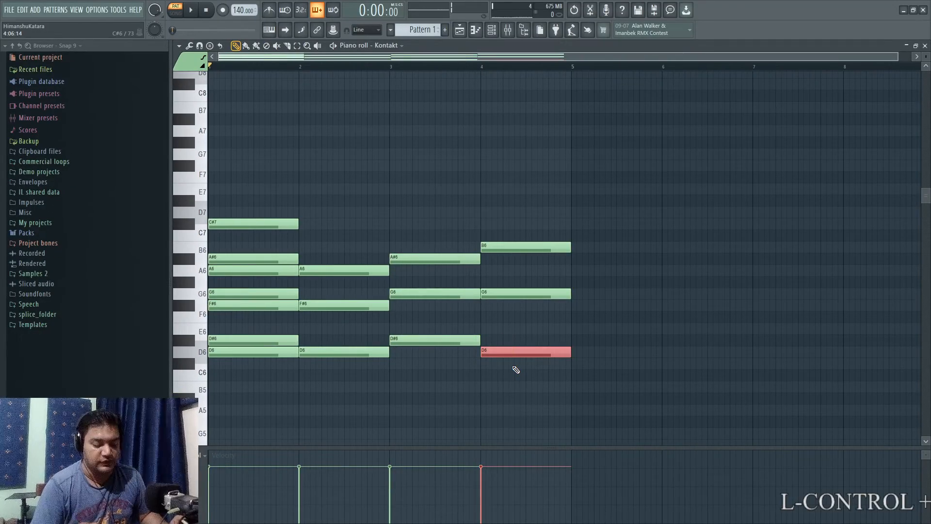
key(ctrl+Up)
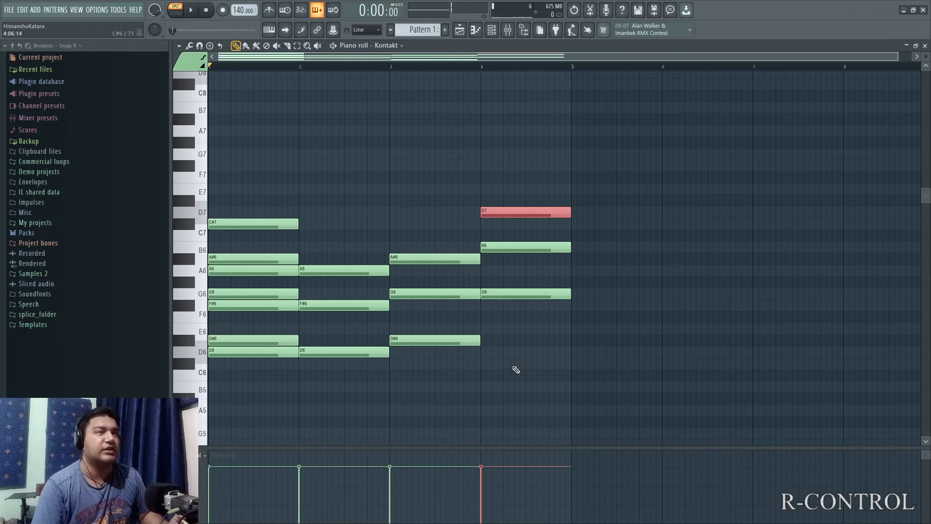